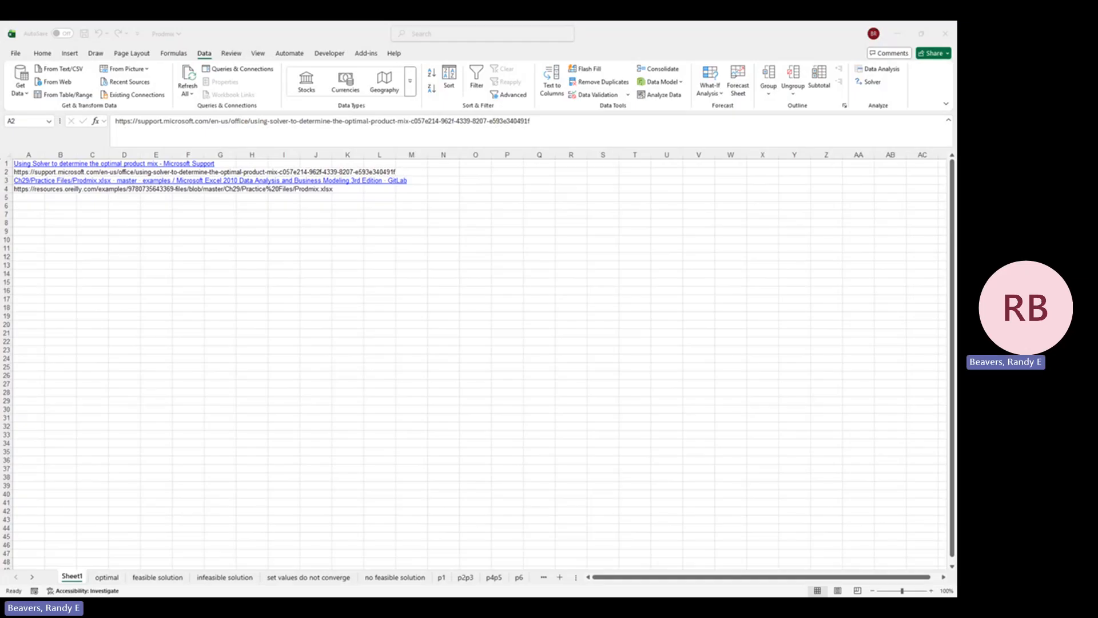
Step: On the optimal sheet, zoom the view to fit the product mix table in C1:I15
key(alt+Tab)
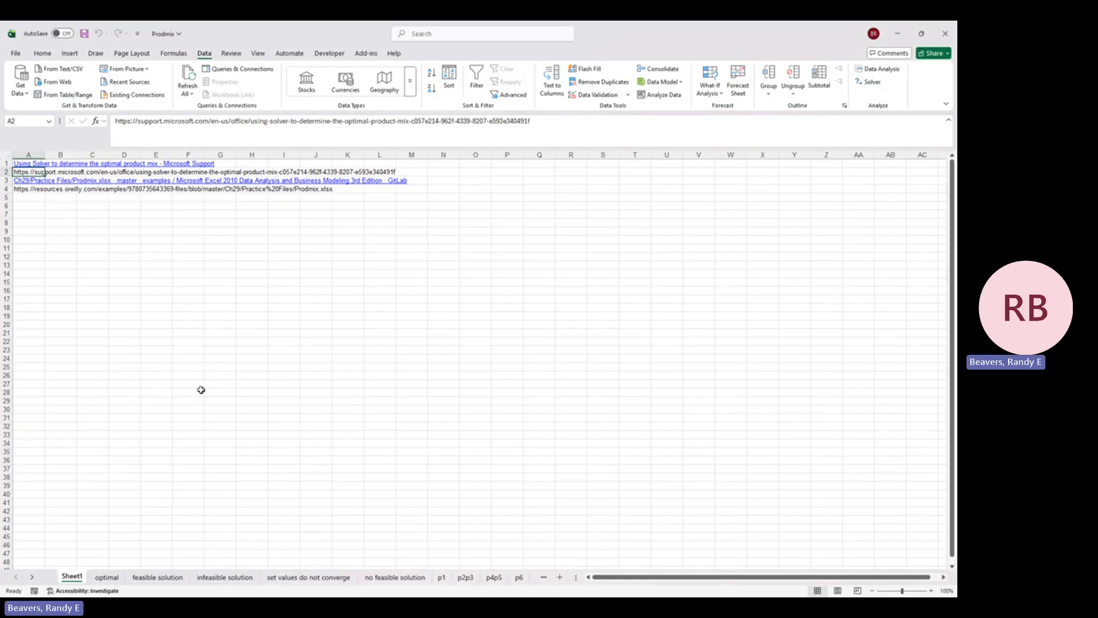
click(107, 577)
drag(223, 259, 12, 160)
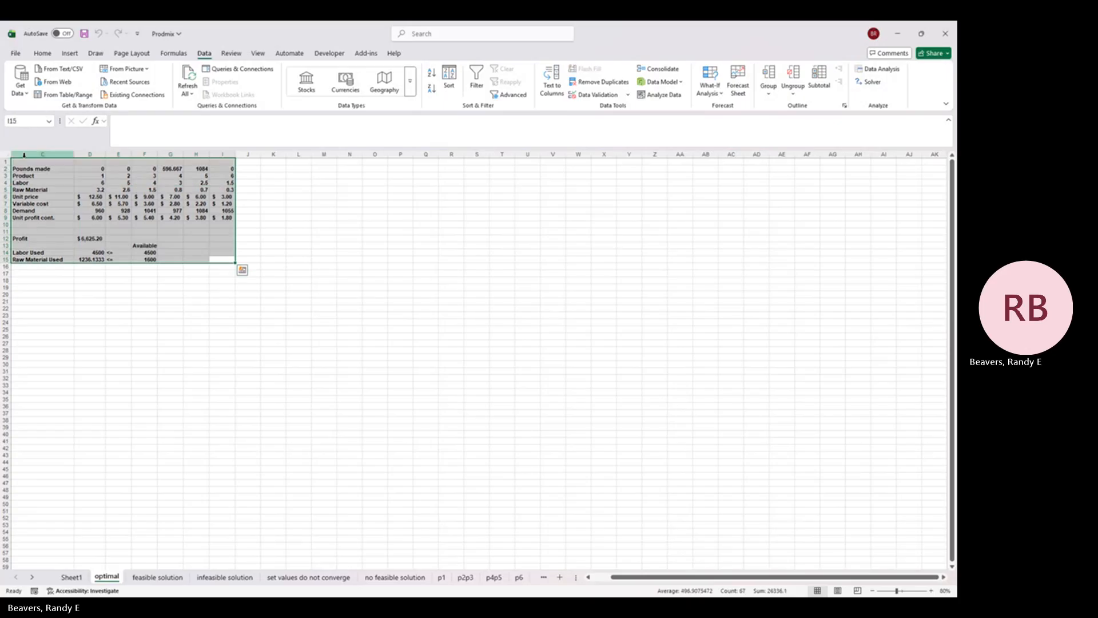
click(257, 54)
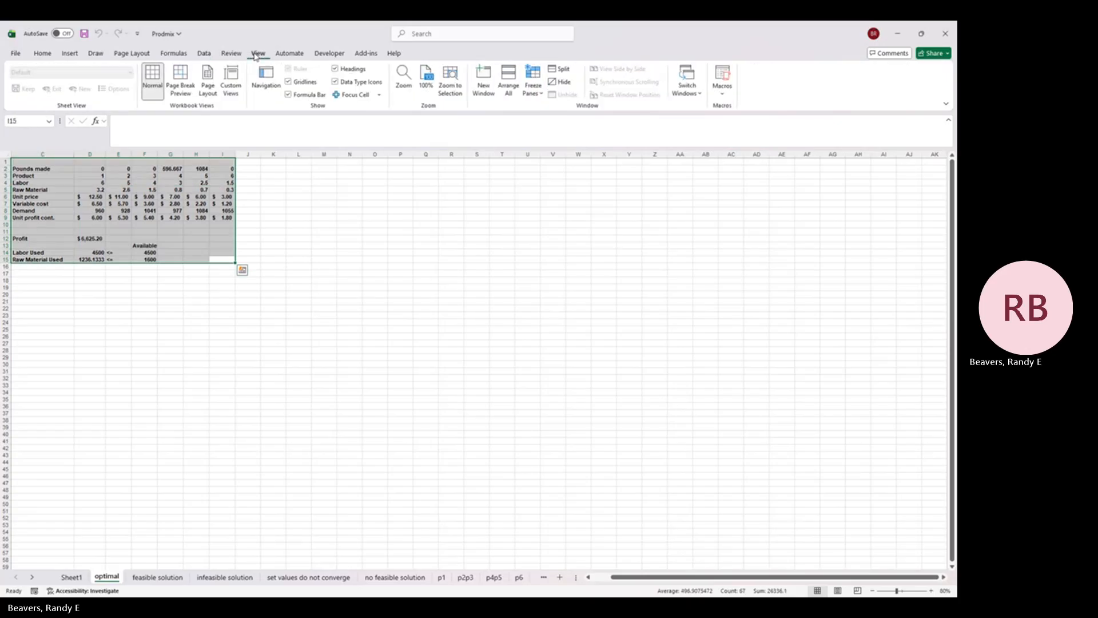
click(451, 89)
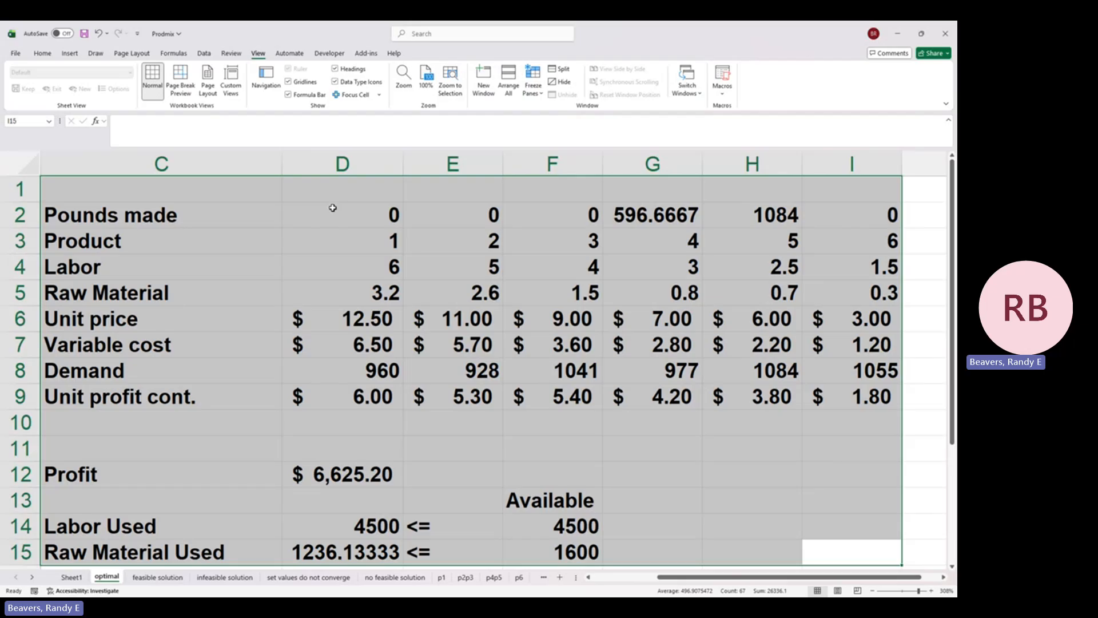
Step: Set Pounds made to 1 for all six products in D2:I2
click(332, 208)
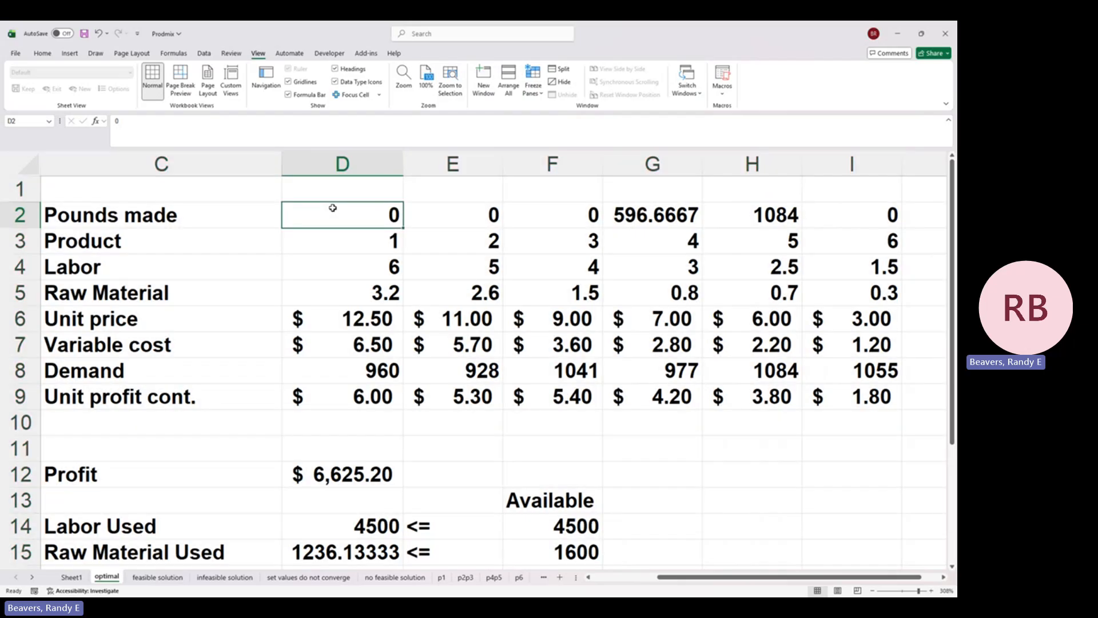
key(Left)
key(Right)
key(Right)
key(Right)
key(Right)
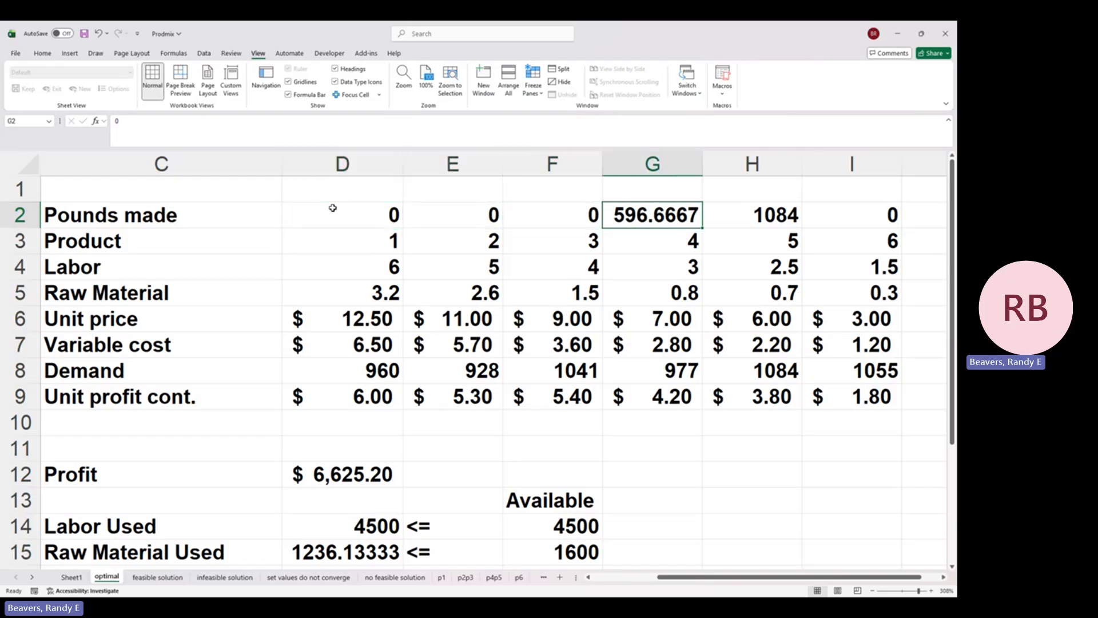
key(Left)
key(Left)
key(Left)
text(1)
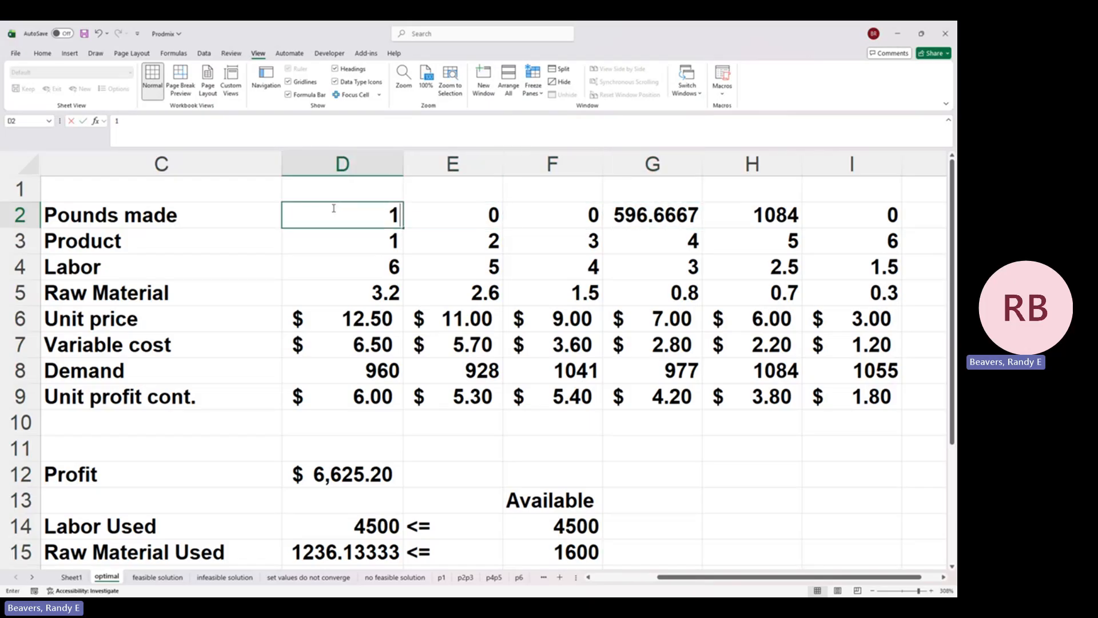
key(Right)
text(1)
key(Right)
text(1)
key(Right)
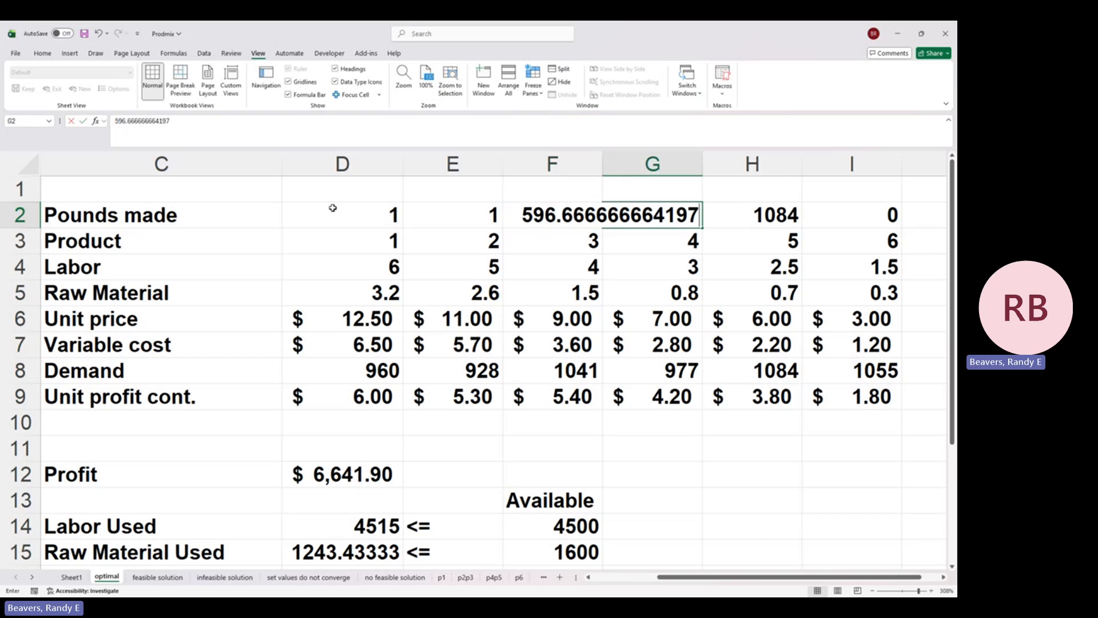
text(1)
key(Right)
text(1)
key(Right)
text(1)
Step: Examine the Product numbers in row 3 and the Labor required for each product in row 4
key(Left)
key(Left)
key(Left)
key(Left)
key(Left)
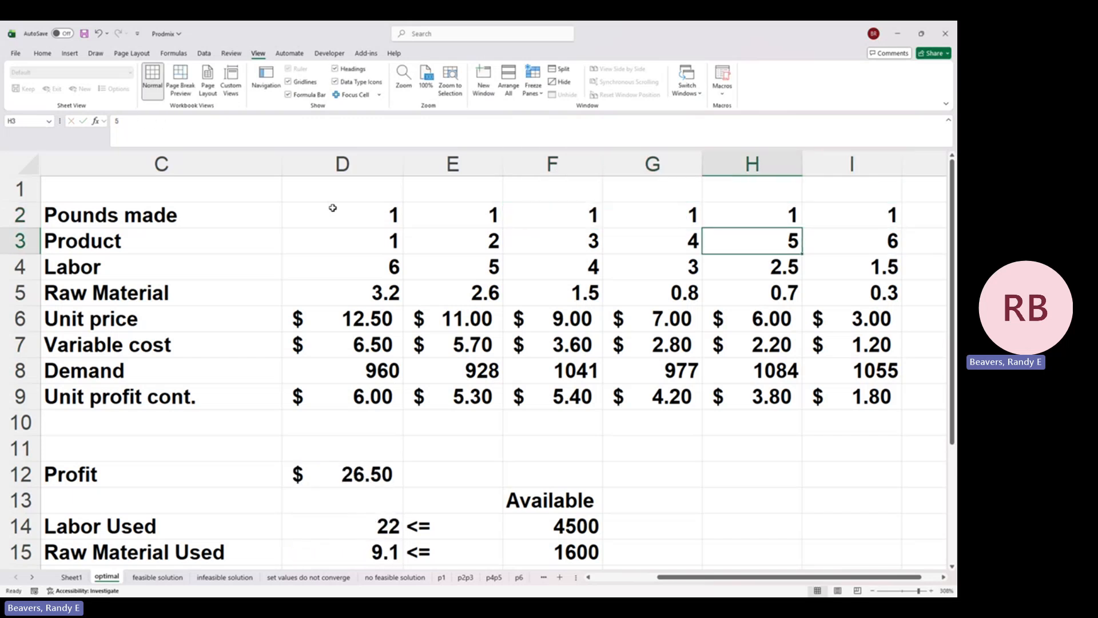
key(Right)
key(Right)
key(Right)
key(Right)
key(Right)
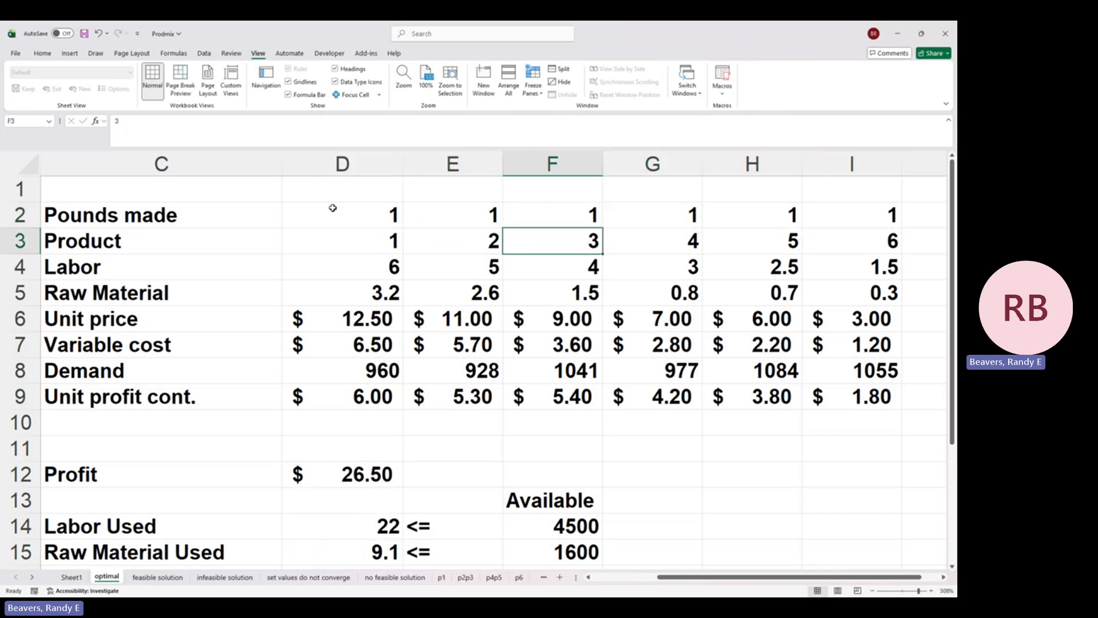
key(Down)
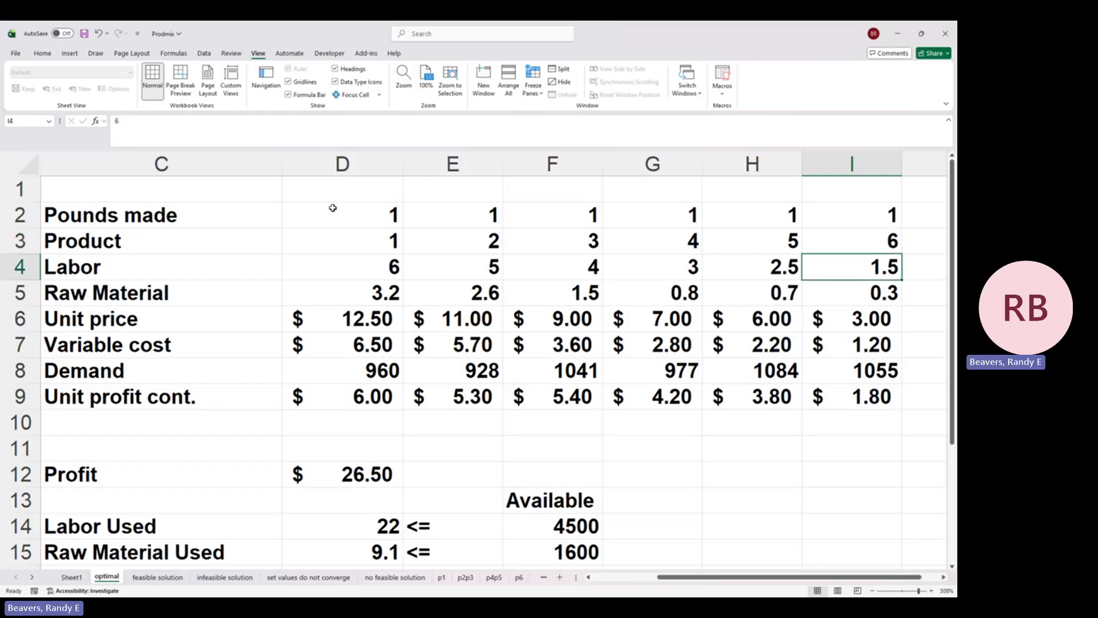
key(Left)
key(Left)
key(Left)
key(Left)
key(Left)
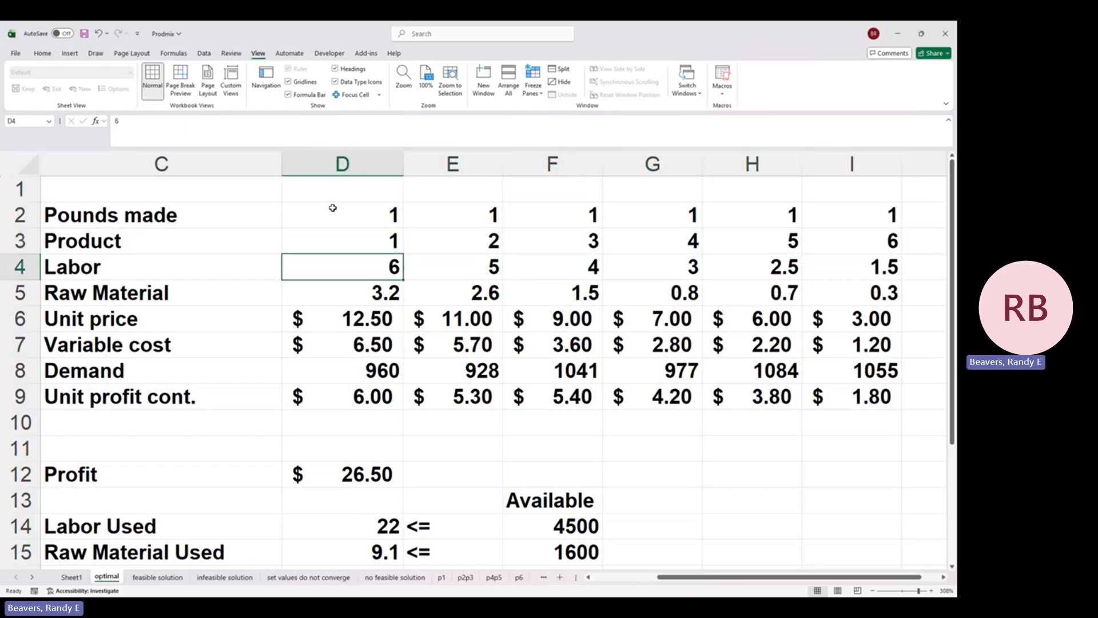
key(Right)
key(Left)
key(Right)
key(Right)
key(Right)
key(Right)
key(Right)
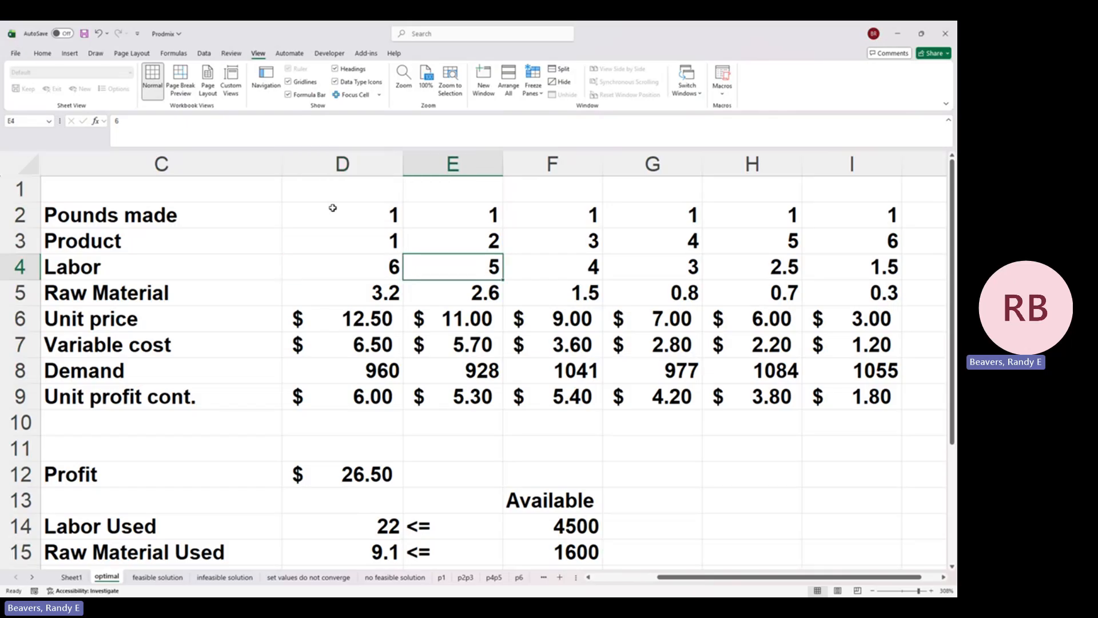
Step: Examine the Raw Material required for each product across row 5
key(Down)
key(Left)
key(Left)
key(Left)
key(Left)
key(Left)
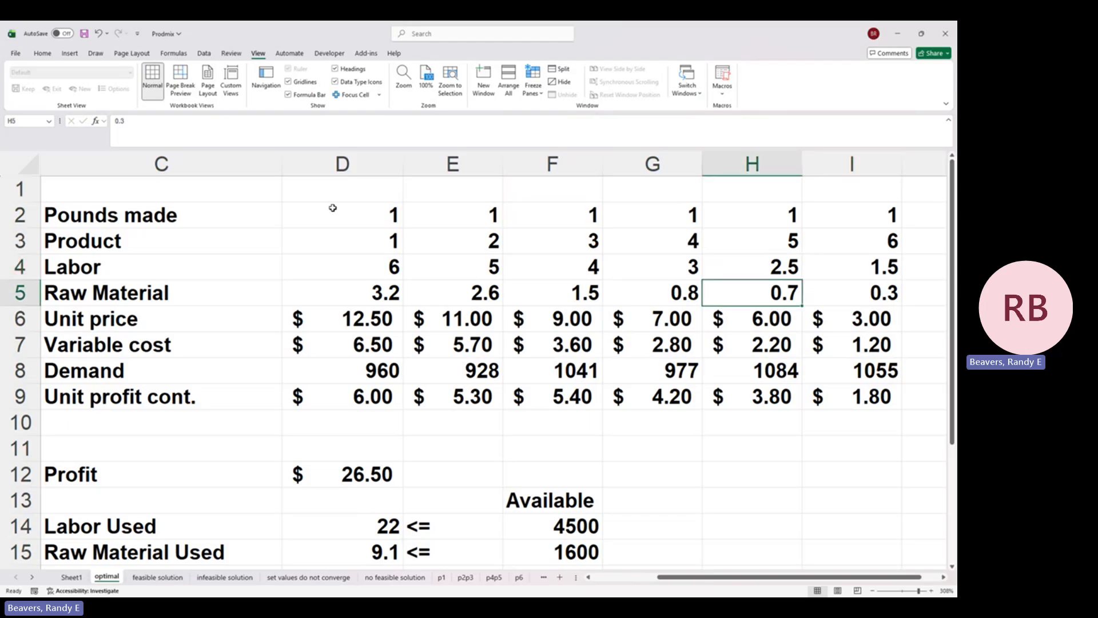
key(Right)
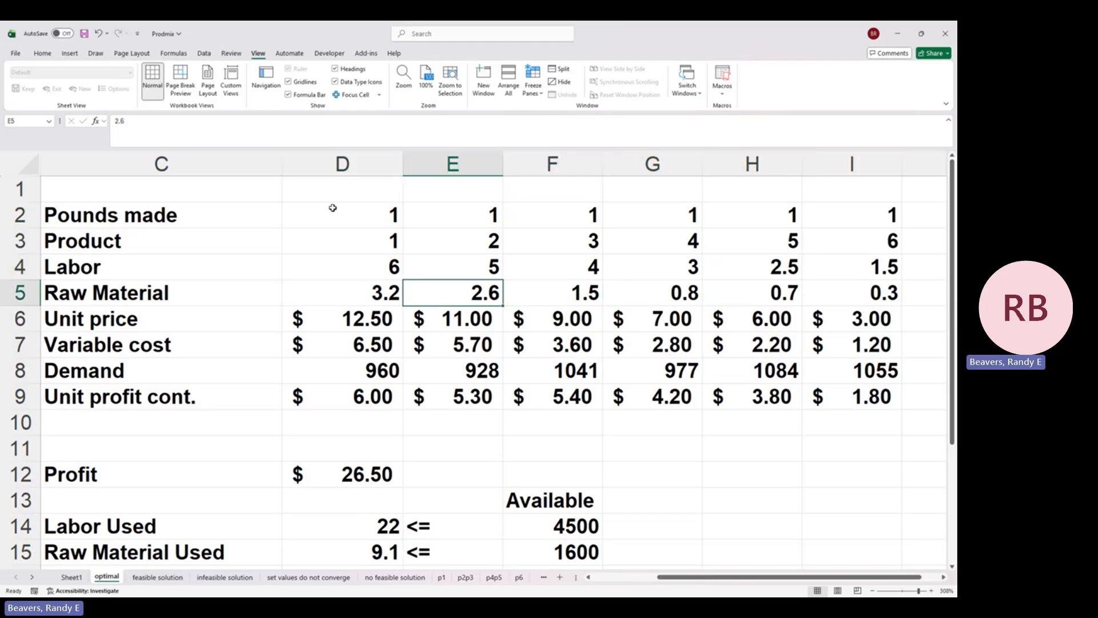
key(Right)
key(Right)
key(Right)
key(Right)
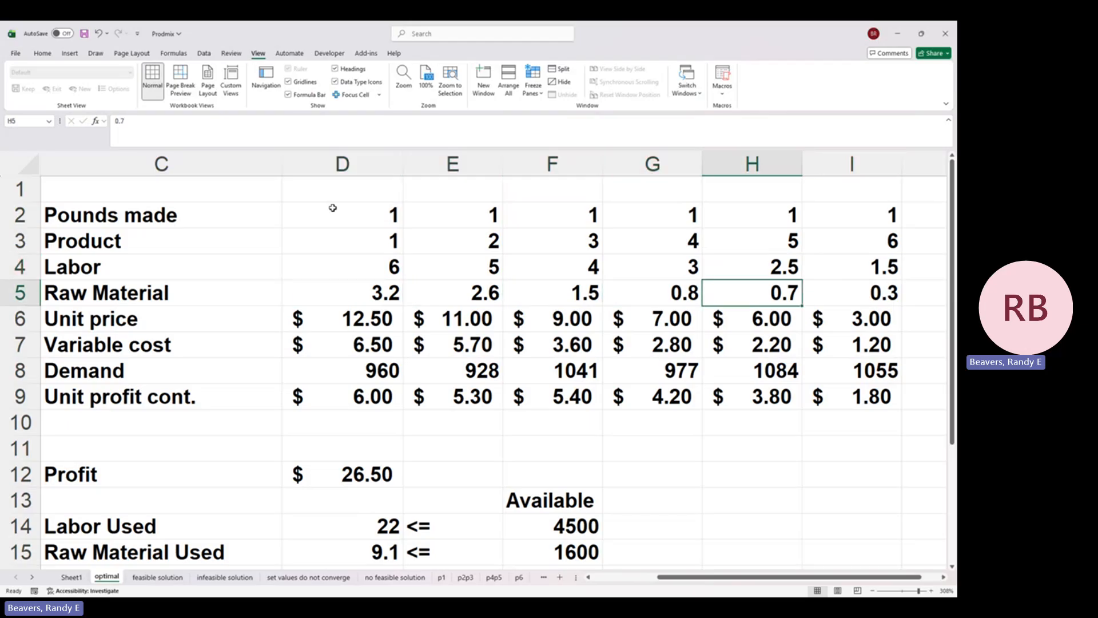
Step: Examine the Unit price of each product across row 6
key(Down)
key(Left)
key(Left)
key(Left)
key(Left)
key(Left)
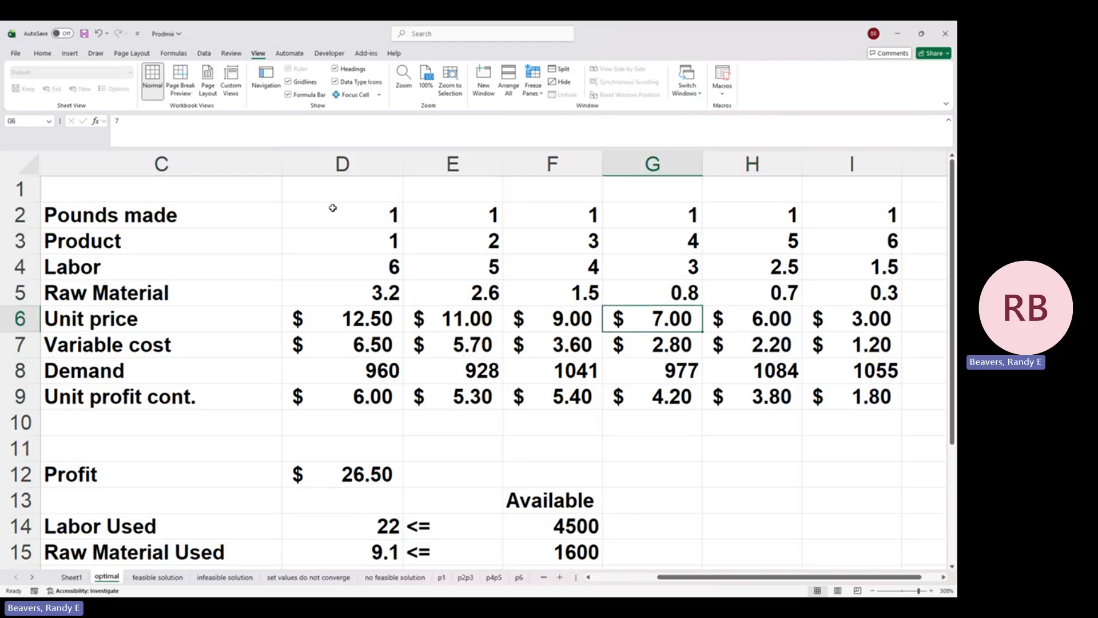
key(Right)
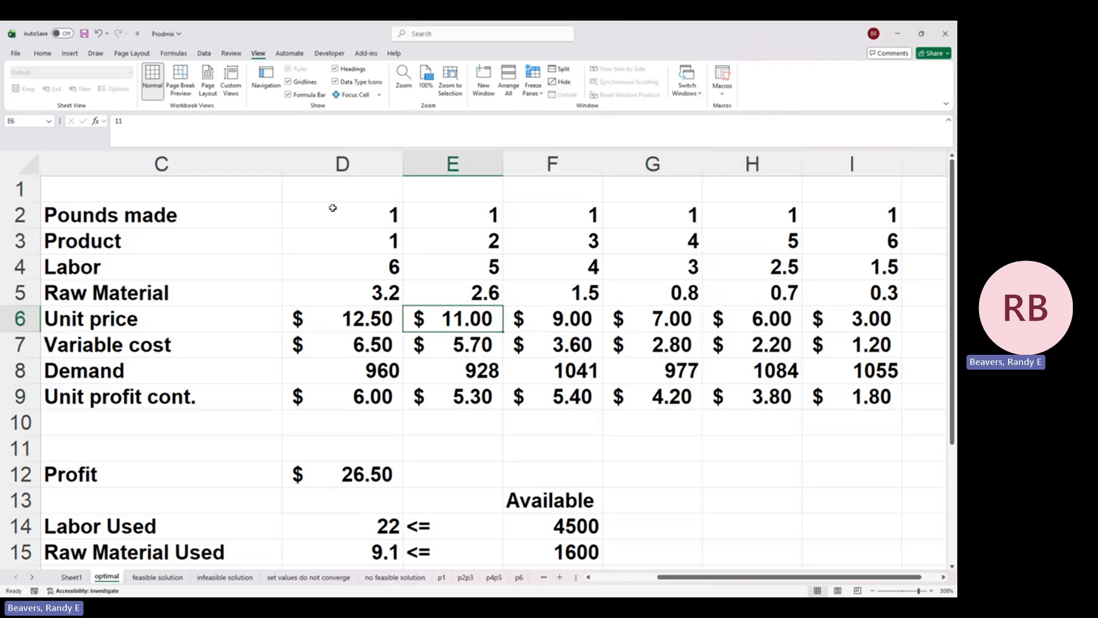
key(Right)
key(Right)
key(Right)
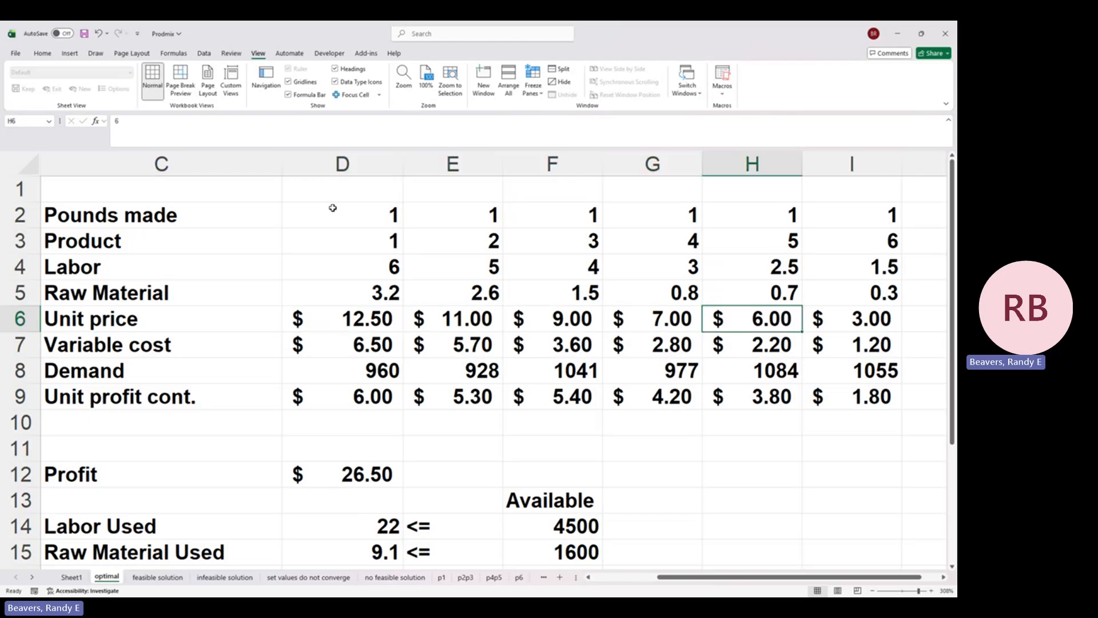
key(Right)
Step: Examine the Variable cost of each product across row 7
key(Down)
key(Left)
key(Left)
key(Left)
key(Left)
key(Left)
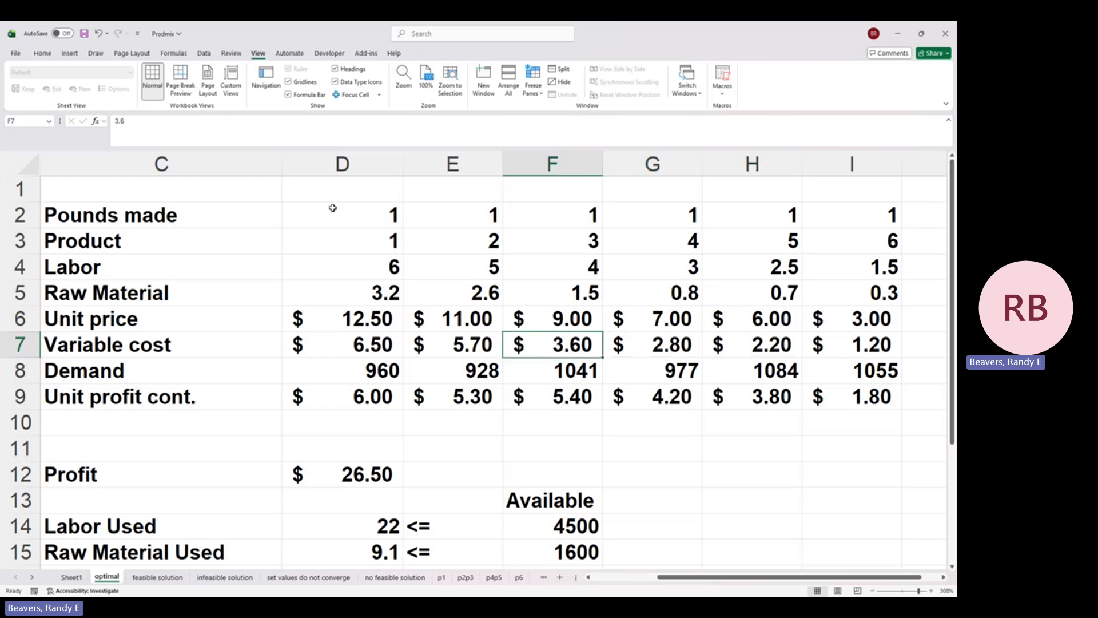
key(Right)
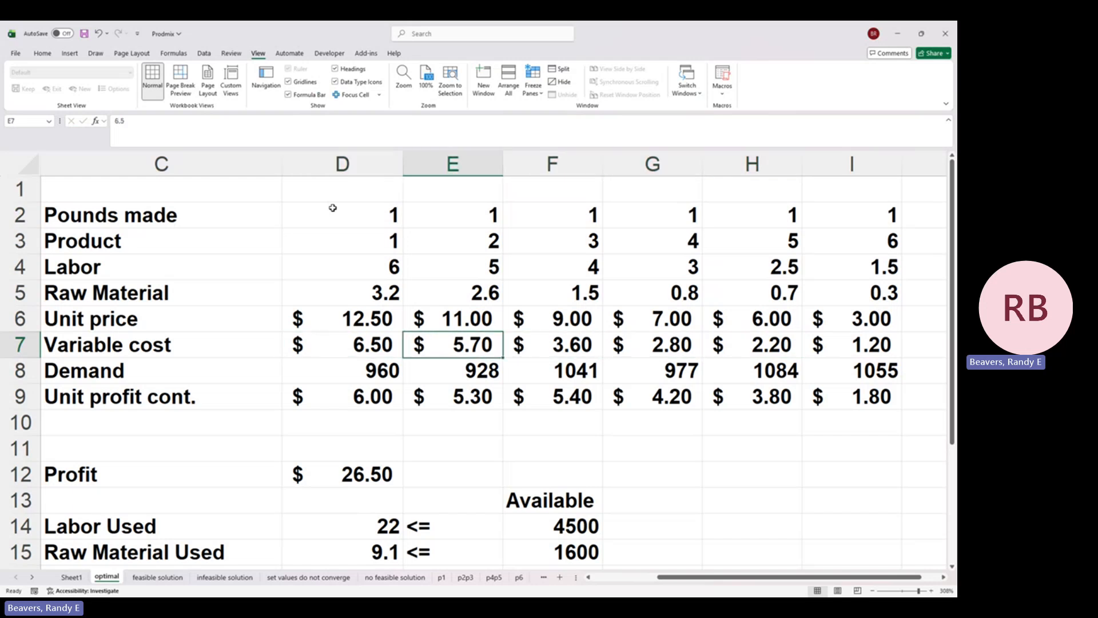
key(Right)
key(Right)
key(Right)
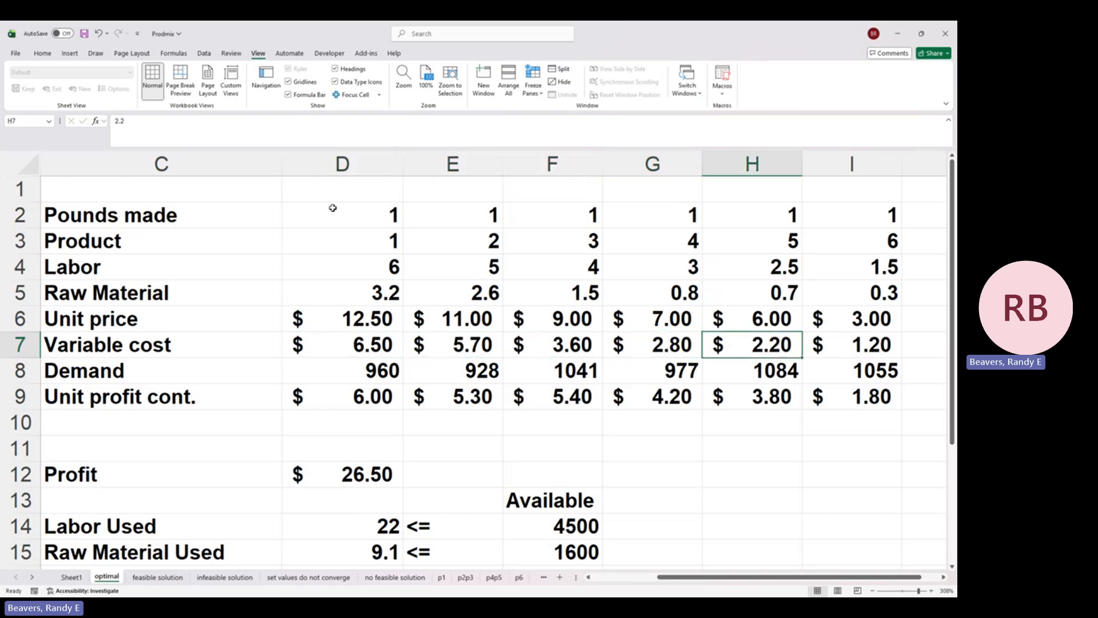
key(Right)
Step: Examine the Demand for each product across row 8
key(Down)
key(Left)
key(Left)
key(Left)
key(Left)
key(Left)
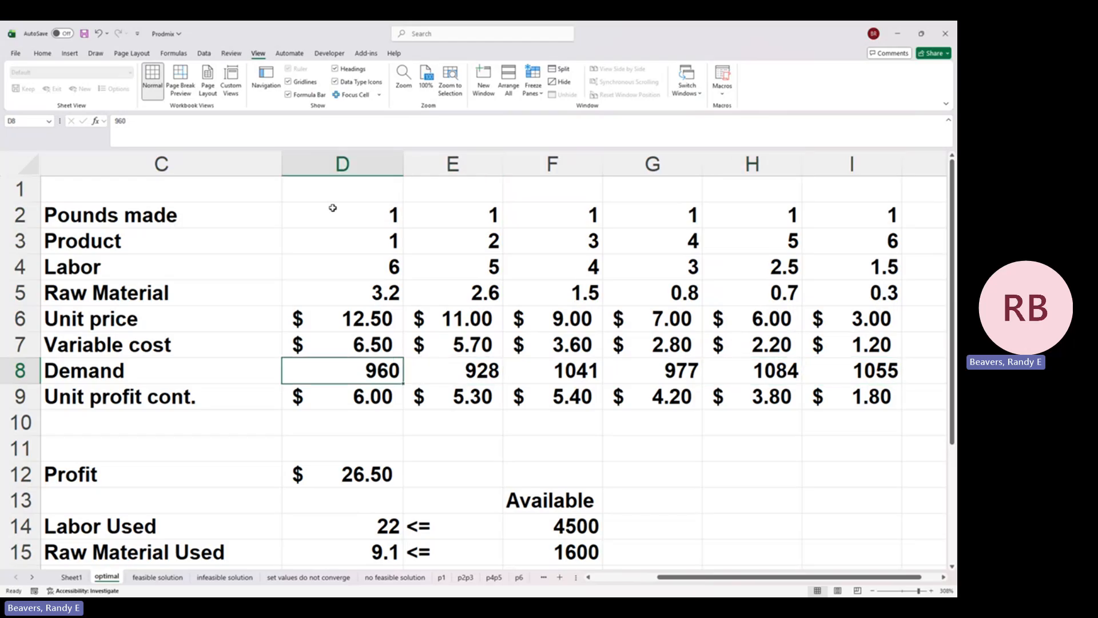
key(Right)
key(Right)
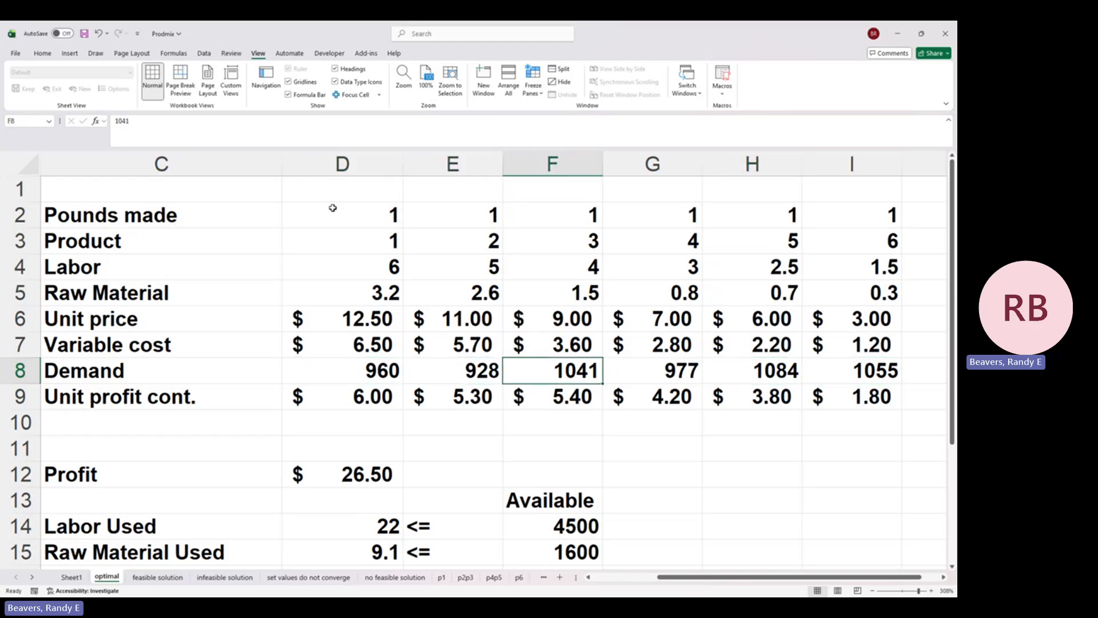
key(Right)
key(Right)
key(Right)
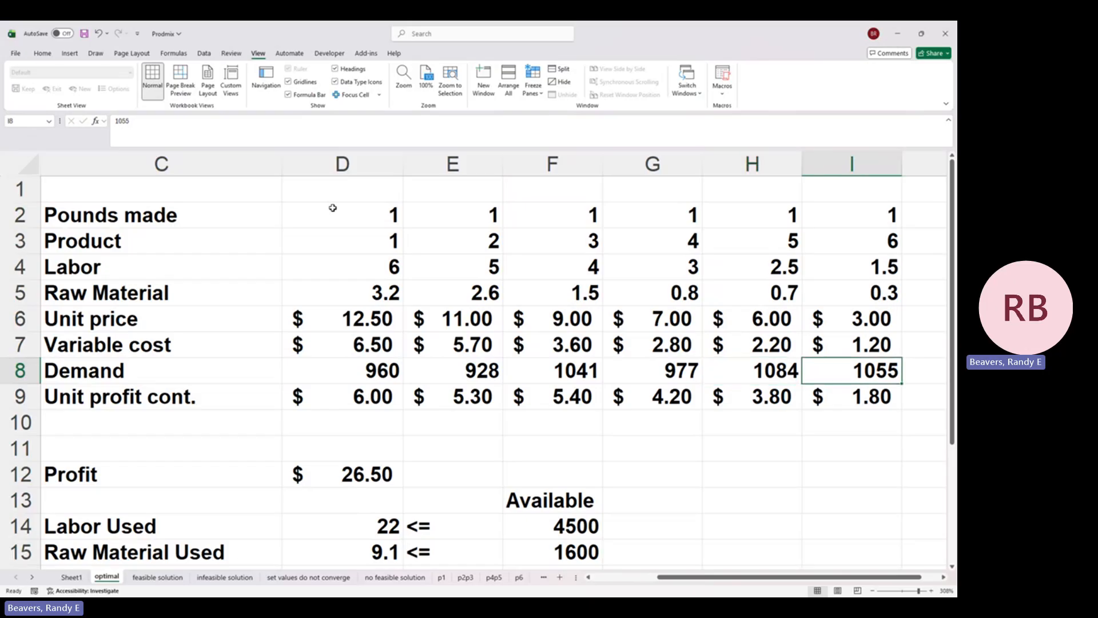
Step: Inspect the Unit profit cont. formula for product 1 in D9 and the cells it references
key(Down)
key(Left)
key(Left)
key(Left)
key(Left)
key(Left)
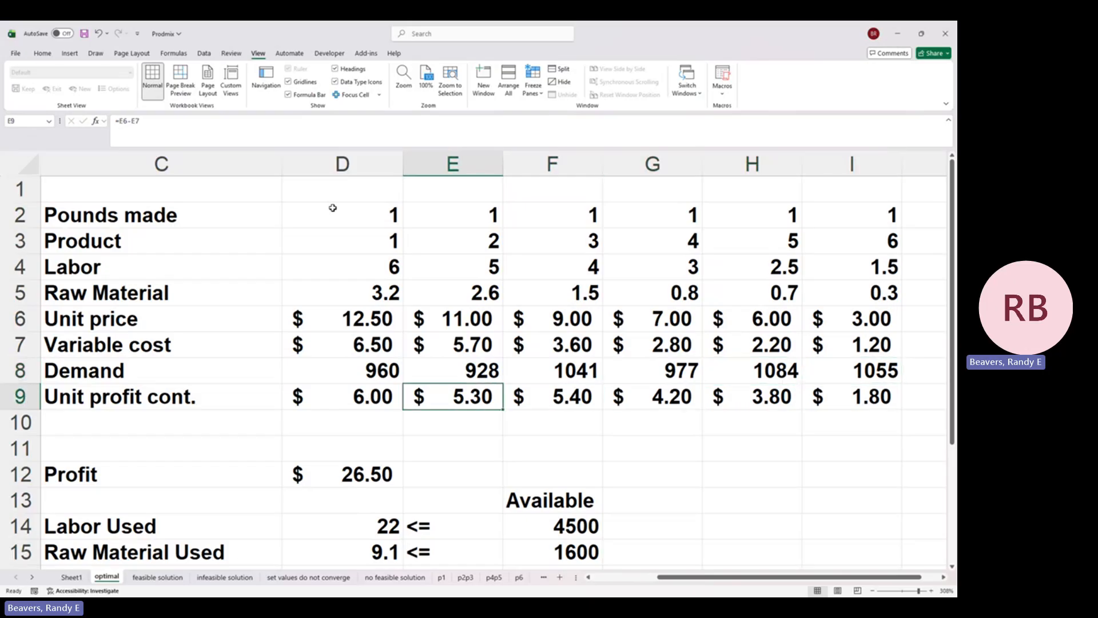
double_click(356, 396)
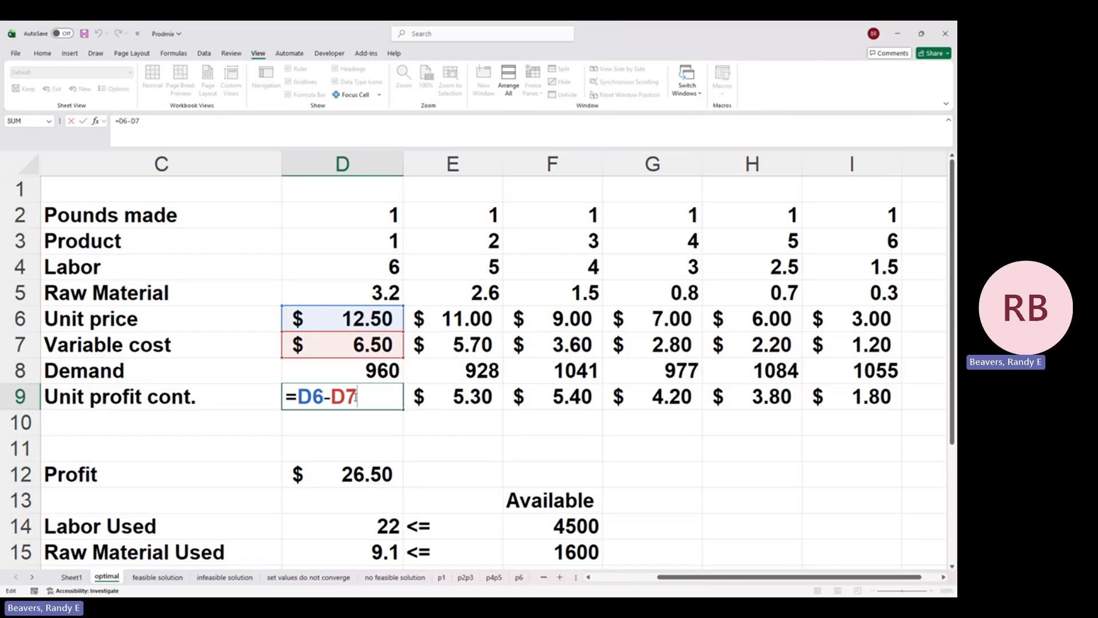
key(Return)
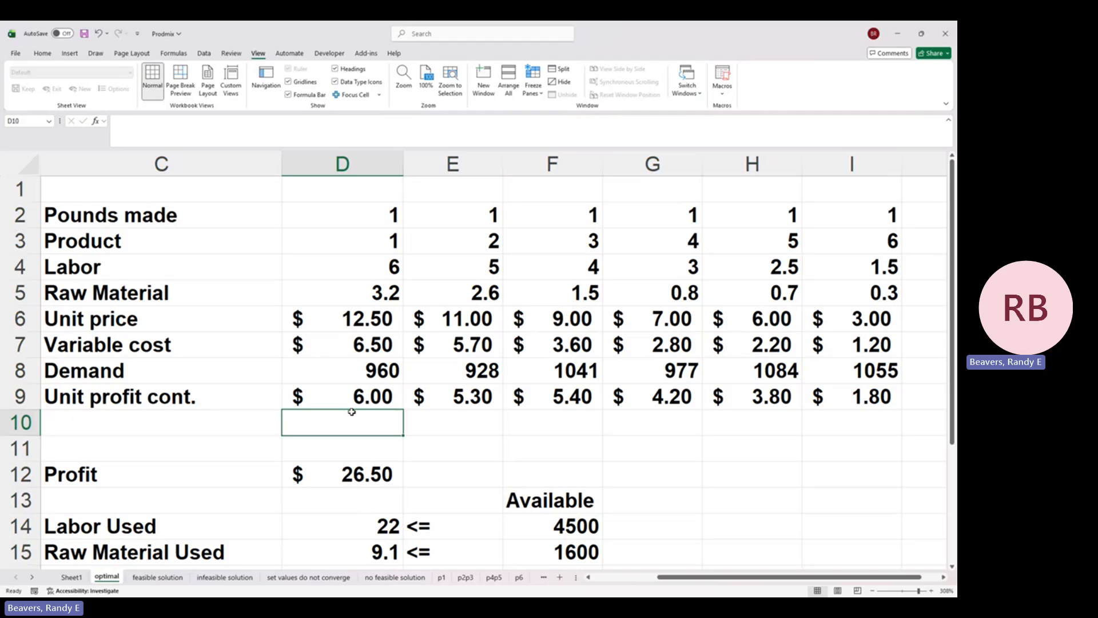
Step: Inspect the Profit formula in D12 and the ranges it references
click(346, 469)
double_click(347, 469)
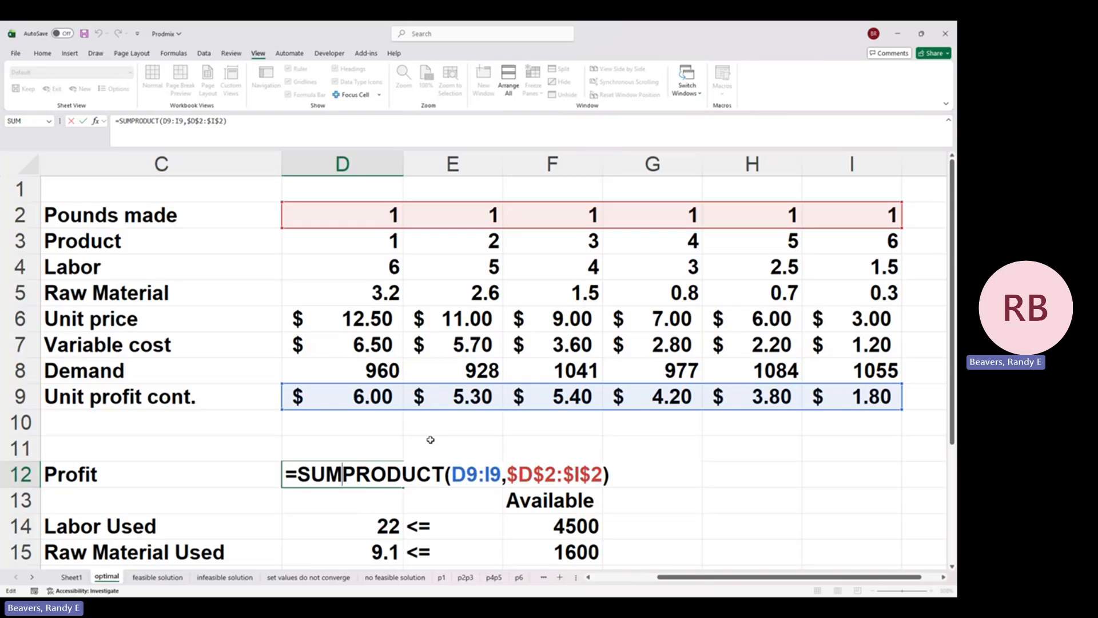
key(Return)
Step: Enter the long-form profit formula =D9*D2+E2*E9+F9*F2+G2*G9+H9*H2+I2*I9 in E12, beside the Profit cell
key(Up)
key(Right)
text(=)
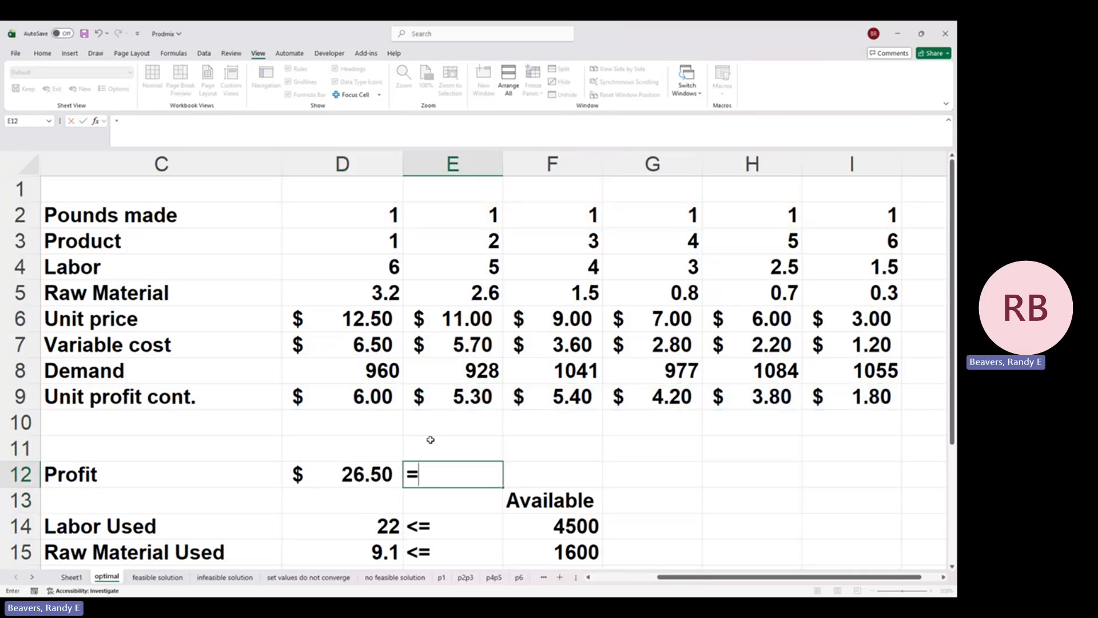
click(359, 396)
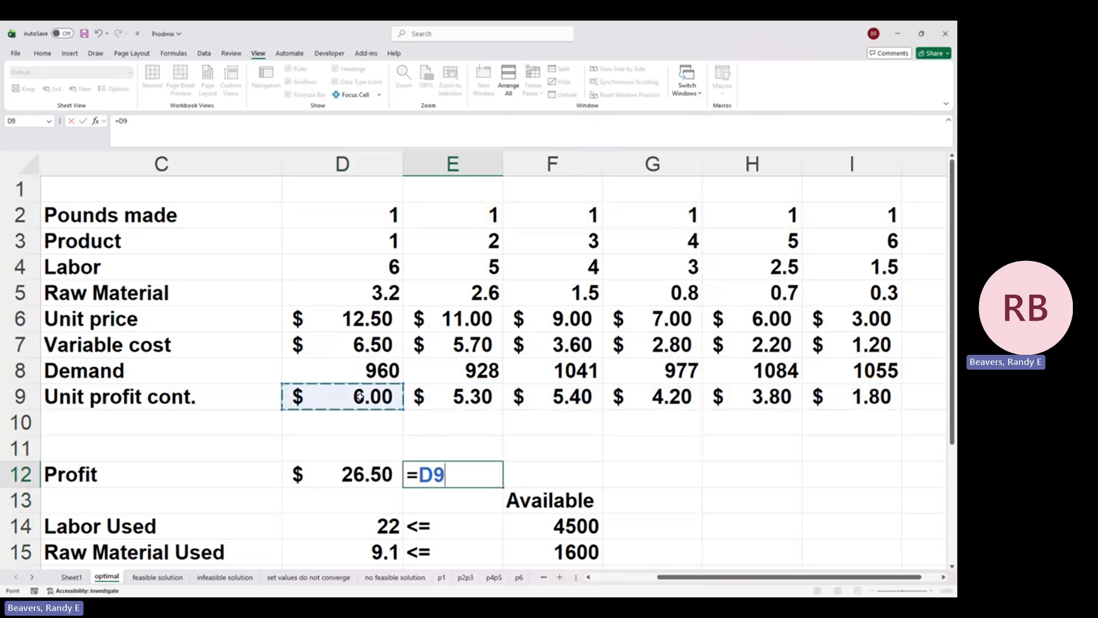
text(*)
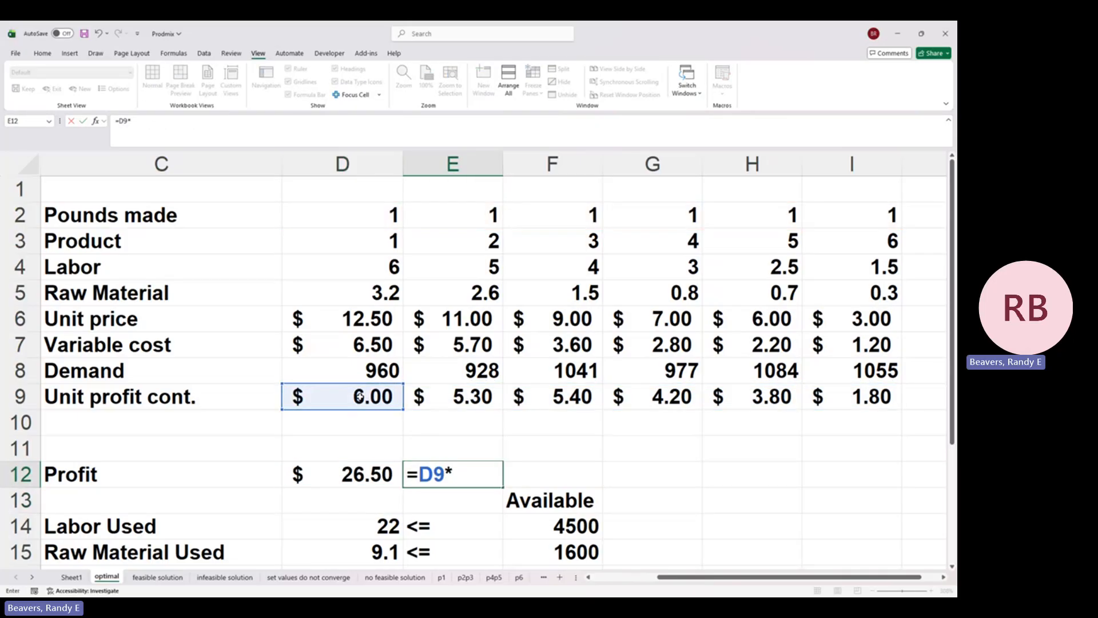
click(339, 210)
text(+)
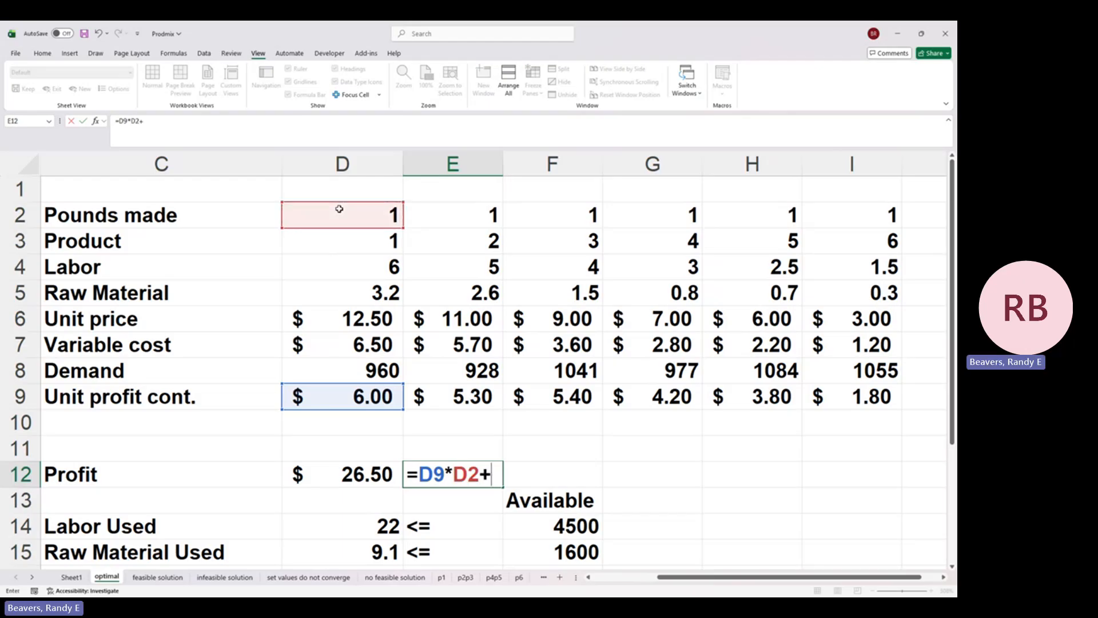
click(432, 212)
text(*)
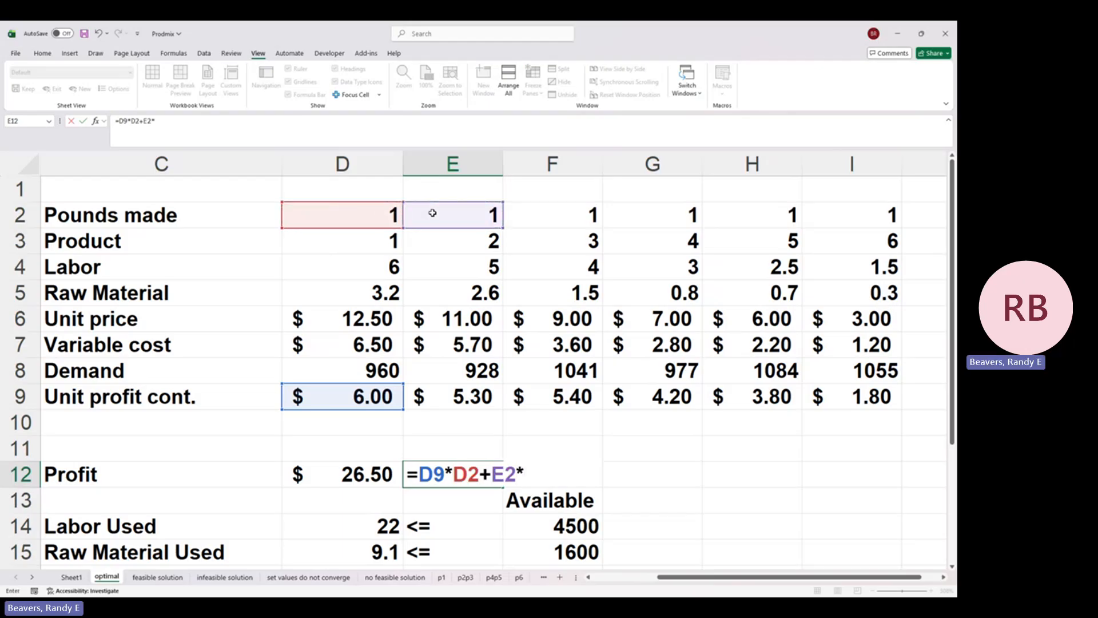
click(468, 398)
text(+)
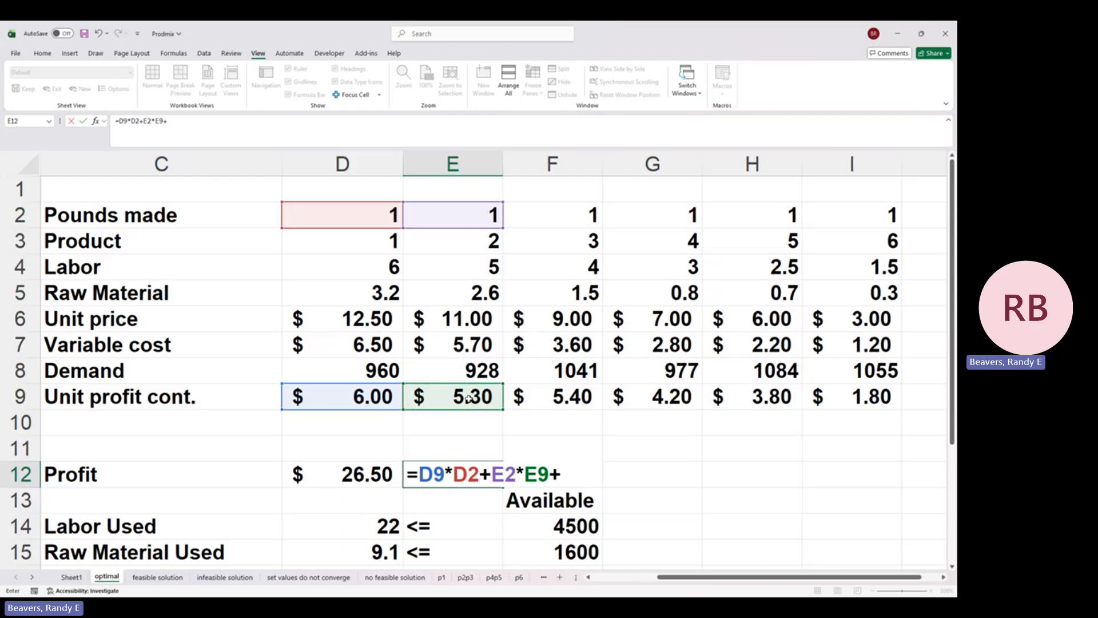
click(568, 398)
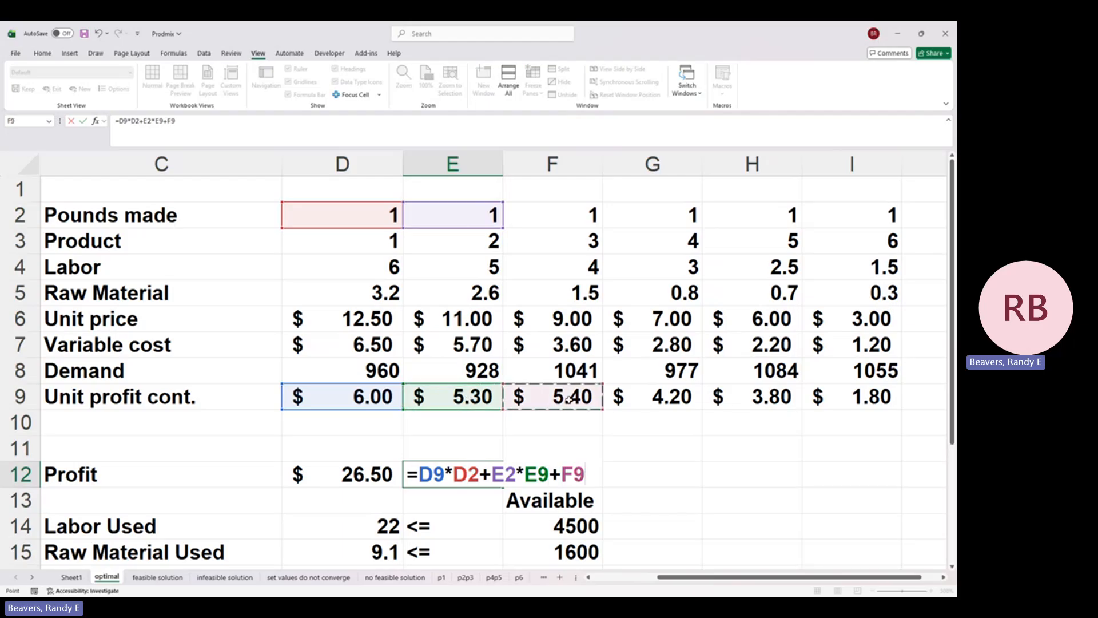
text(*)
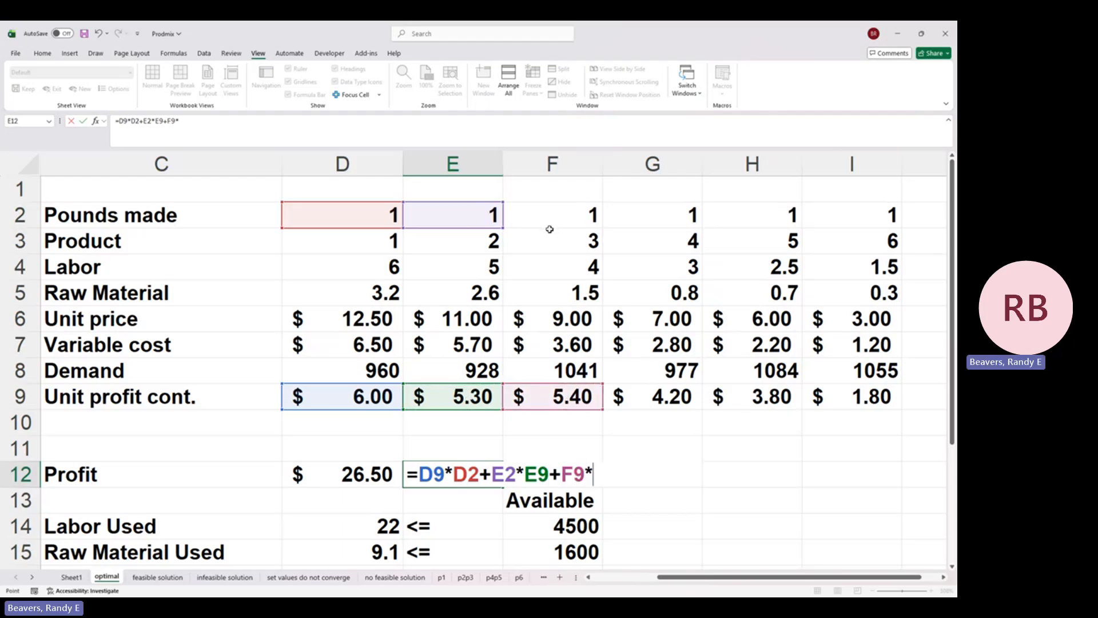
click(550, 231)
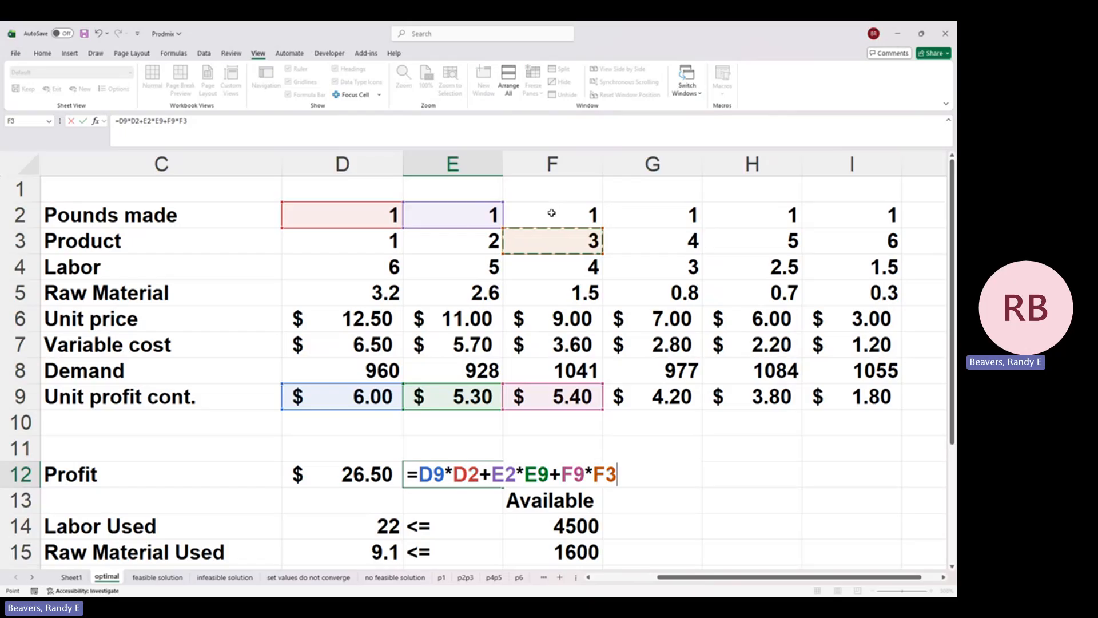
click(551, 212)
text(+)
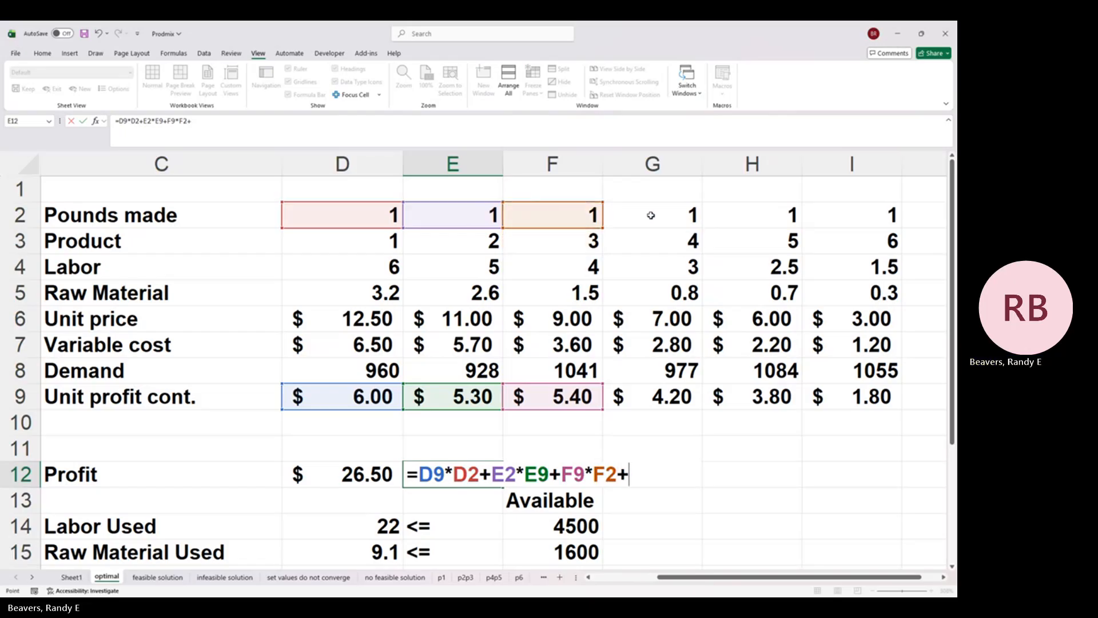
click(650, 214)
text(*)
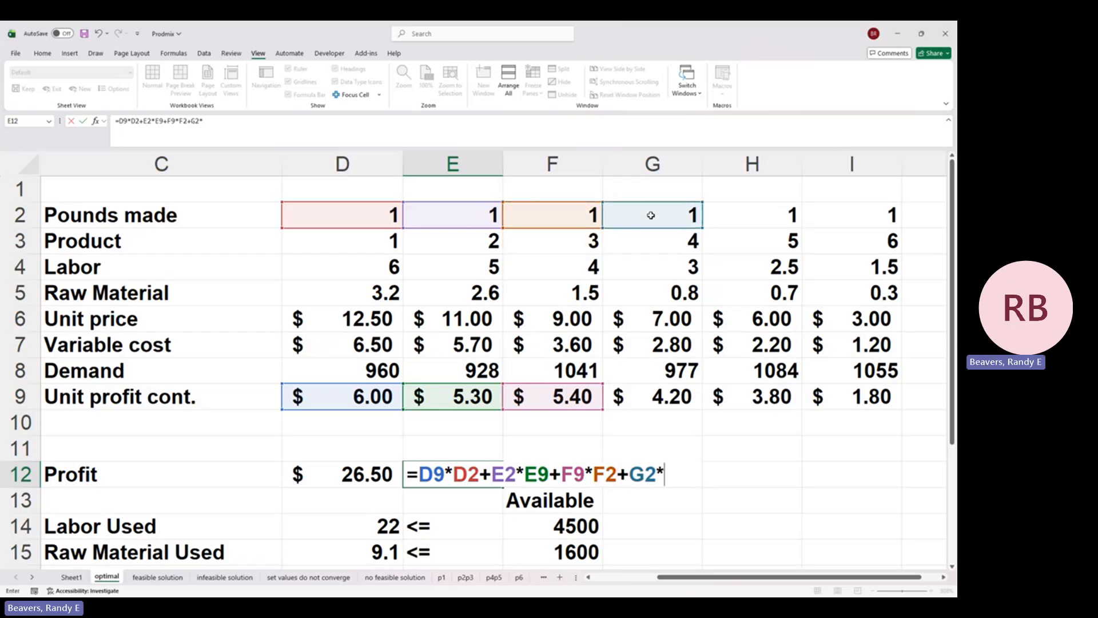
click(663, 398)
text(+)
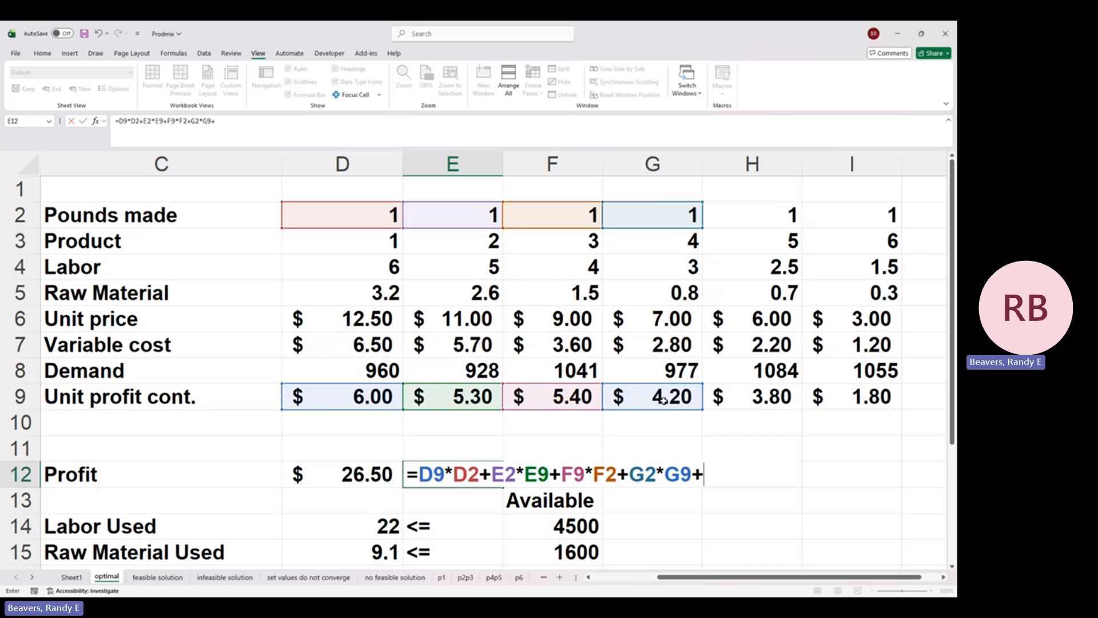
click(744, 405)
text(*)
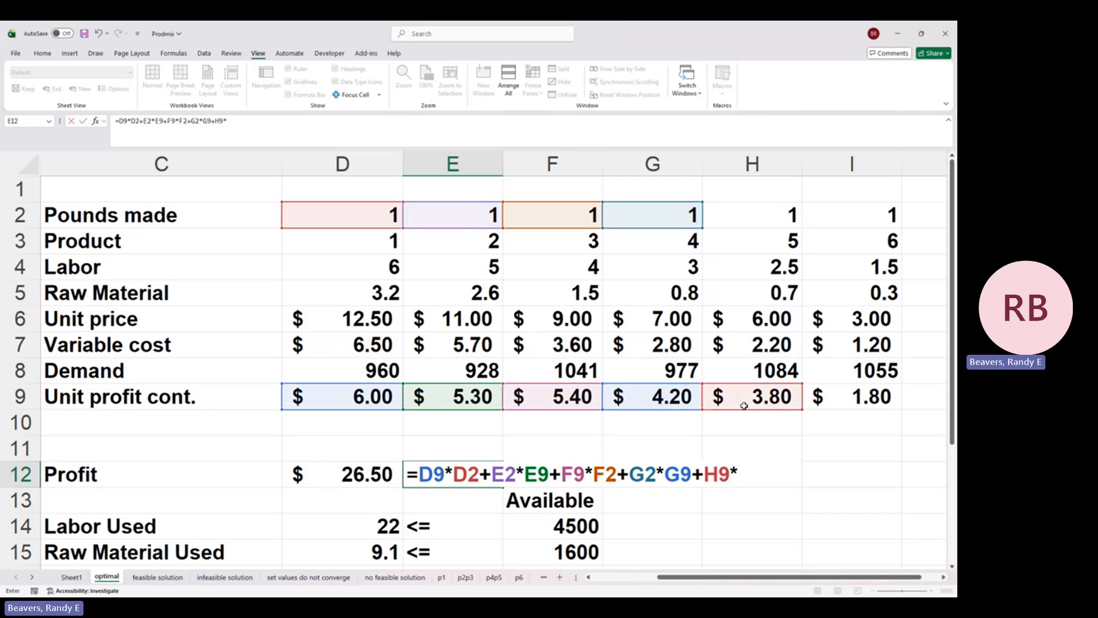
click(766, 216)
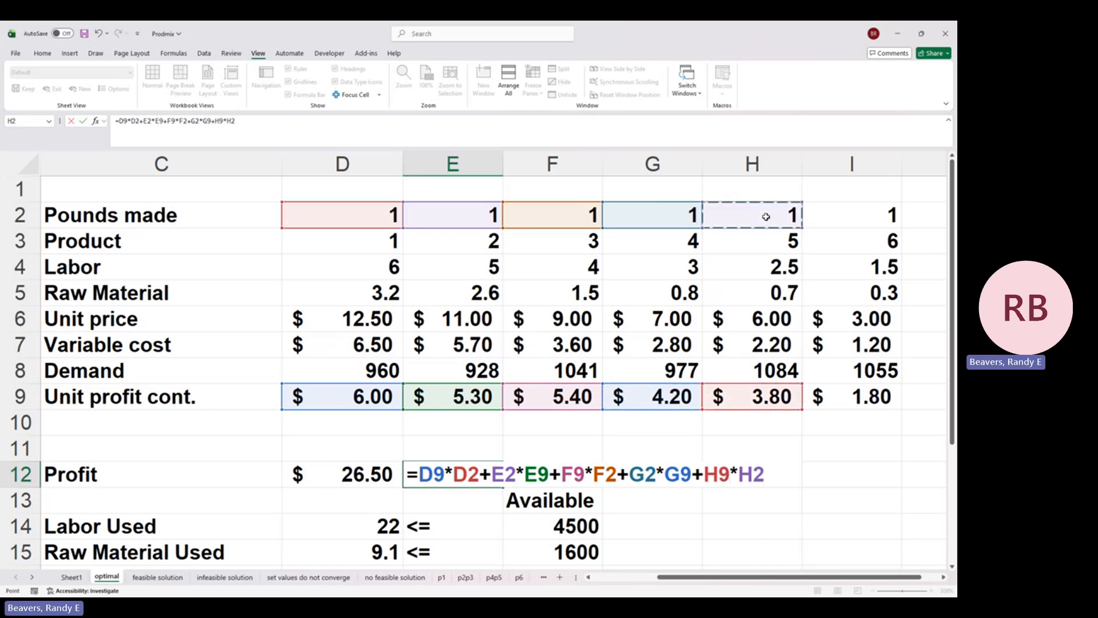
text(+)
click(854, 216)
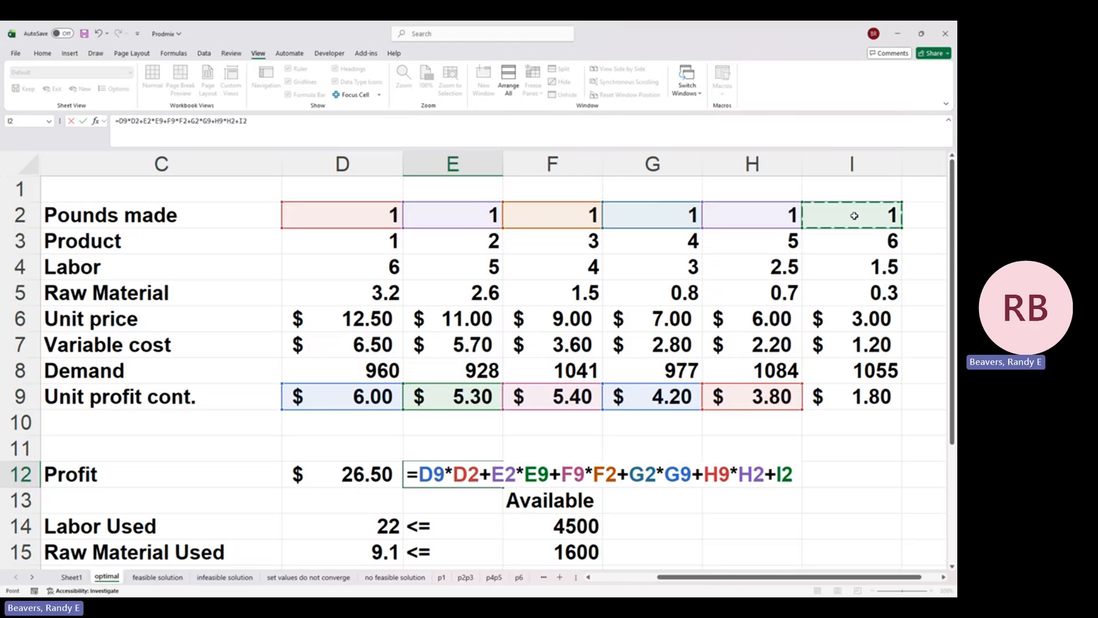
text(*)
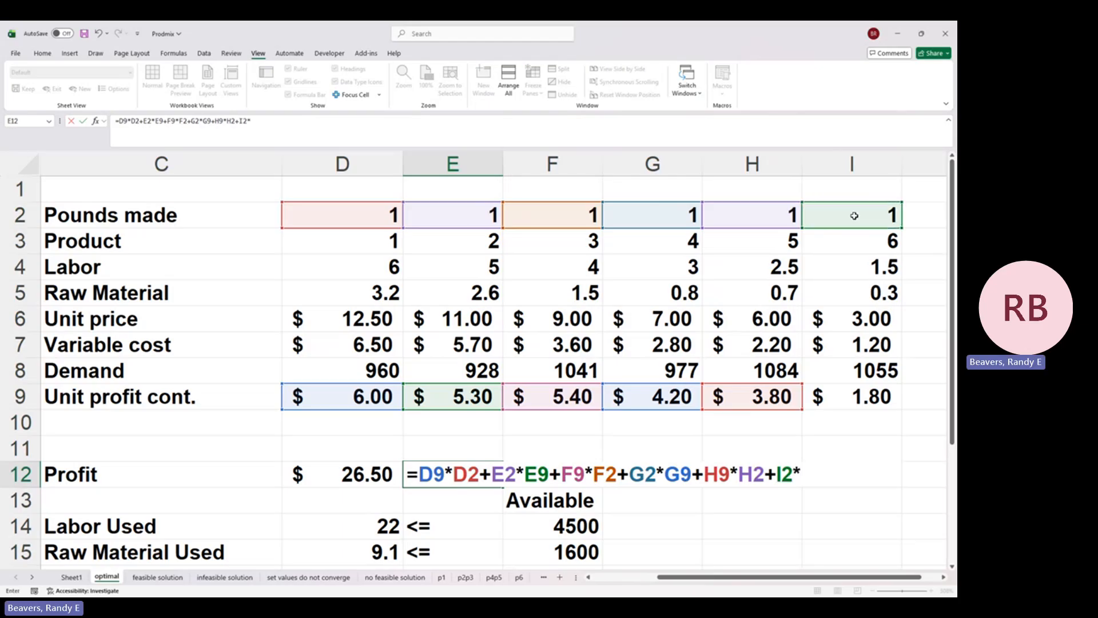
click(866, 399)
key(Return)
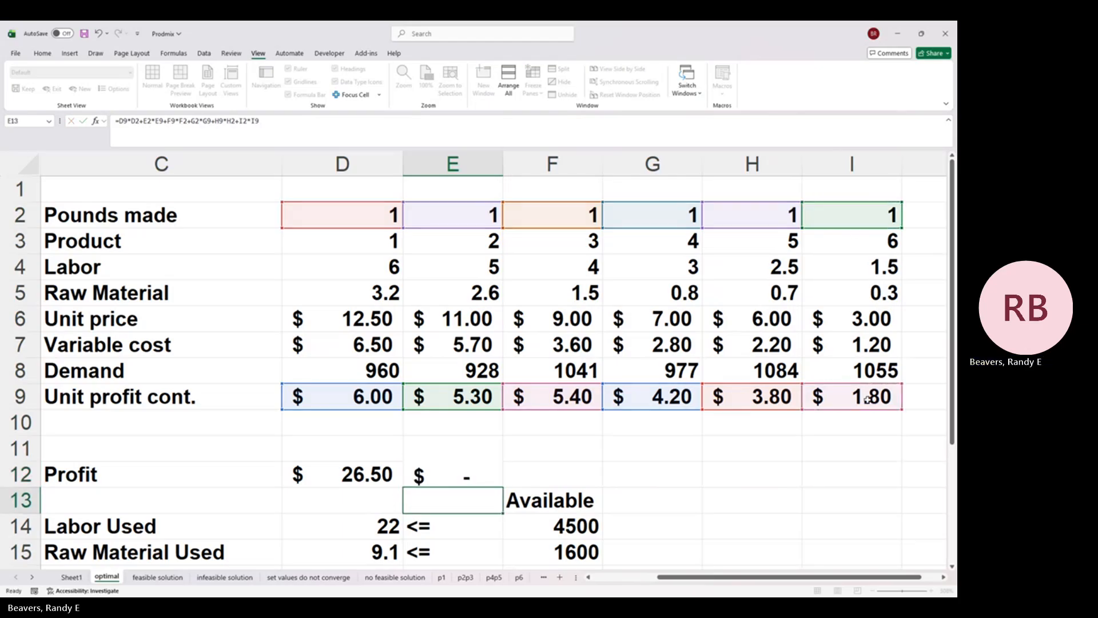
Step: Compare the long-form result in E12 with the Profit formula in D12, and clear E12
key(Up)
key(Left)
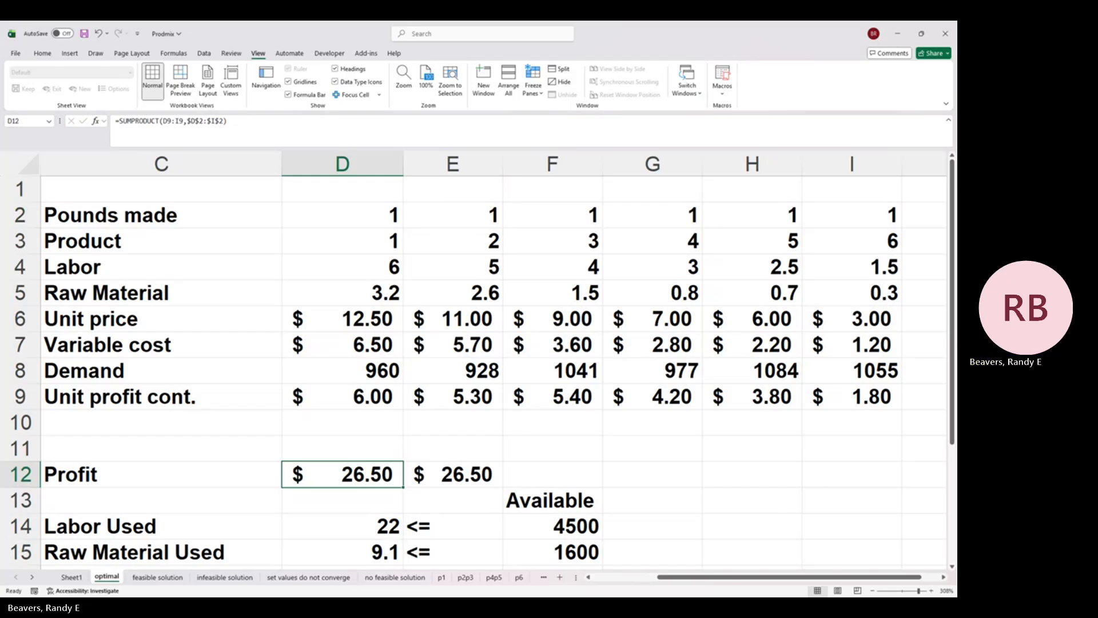
click(474, 476)
key(Delete)
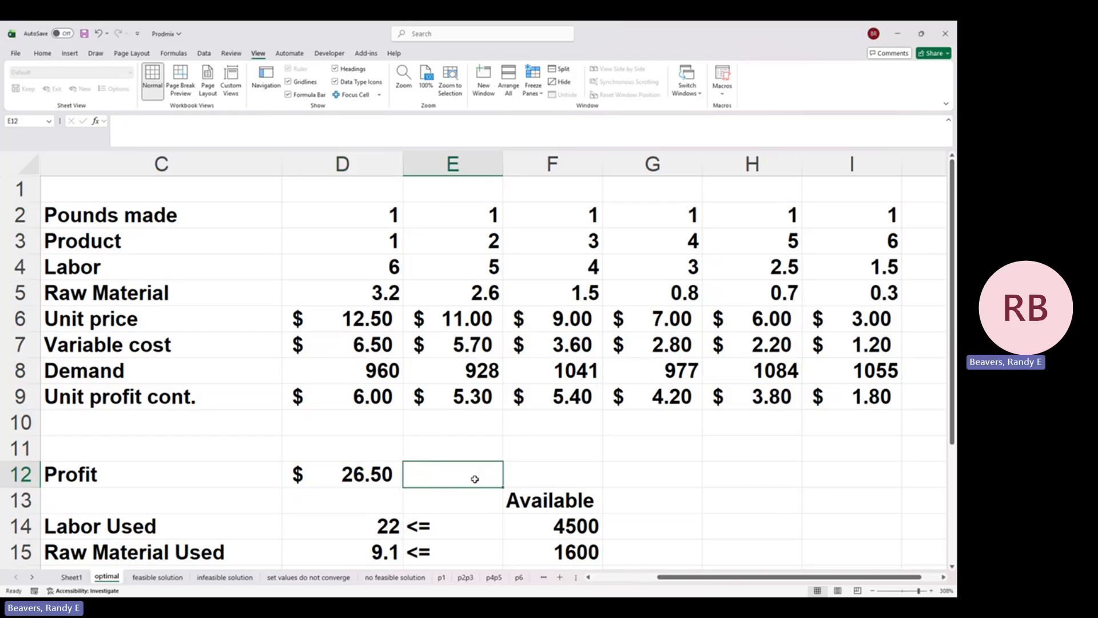
Step: Inspect the Available formulas for labor and raw material in F14 and F15 and the cells they reference
click(583, 514)
drag(585, 513, 666, 487)
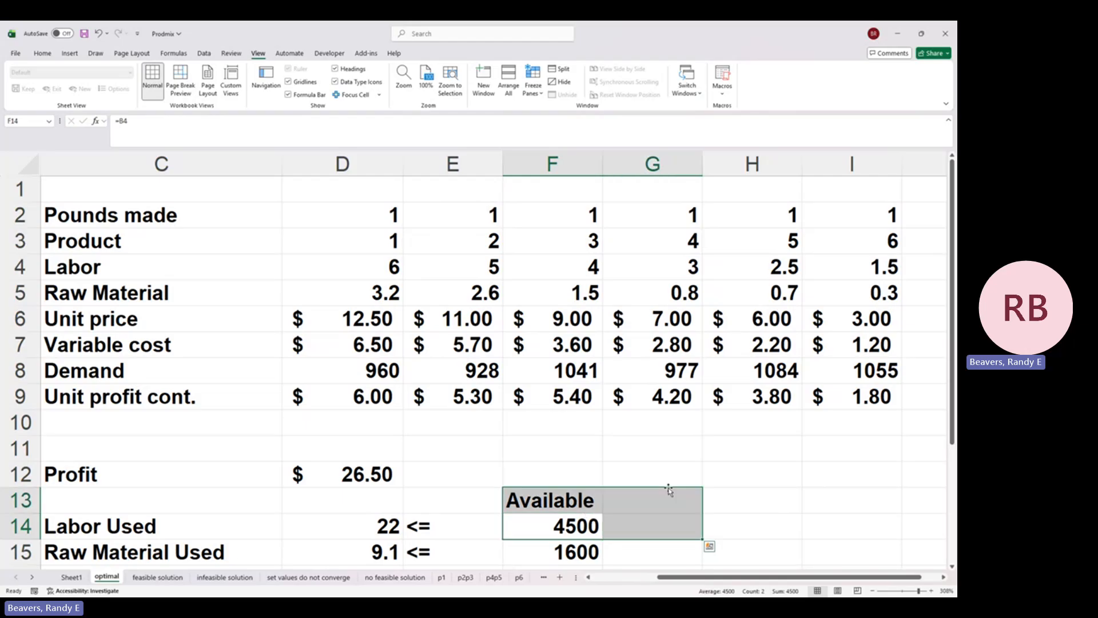
scroll(597, 498, down, 1)
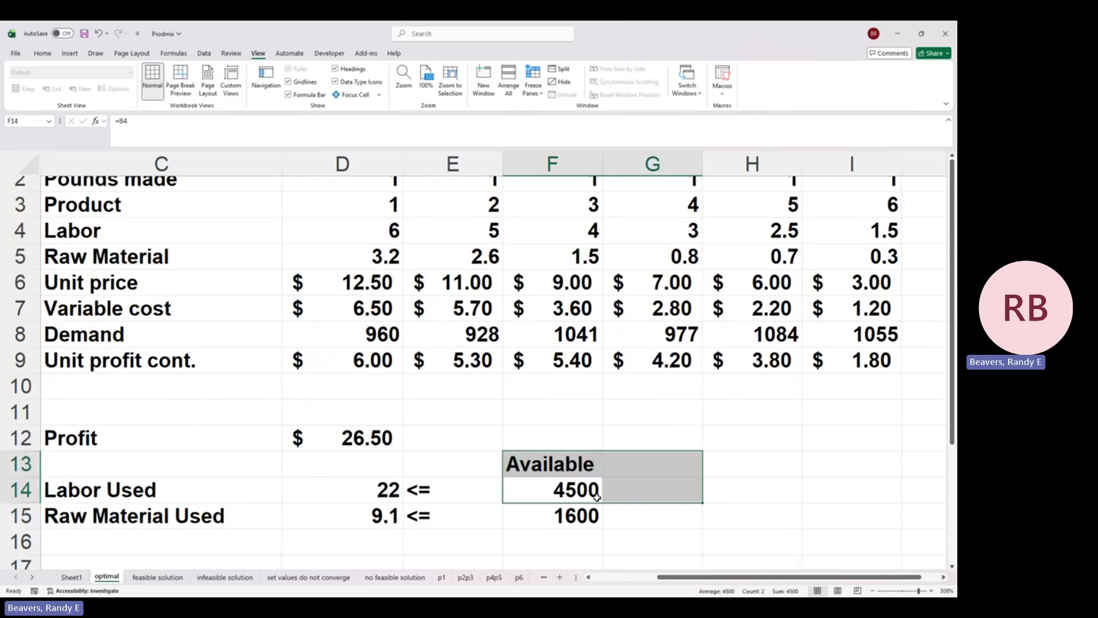
click(554, 508)
double_click(551, 489)
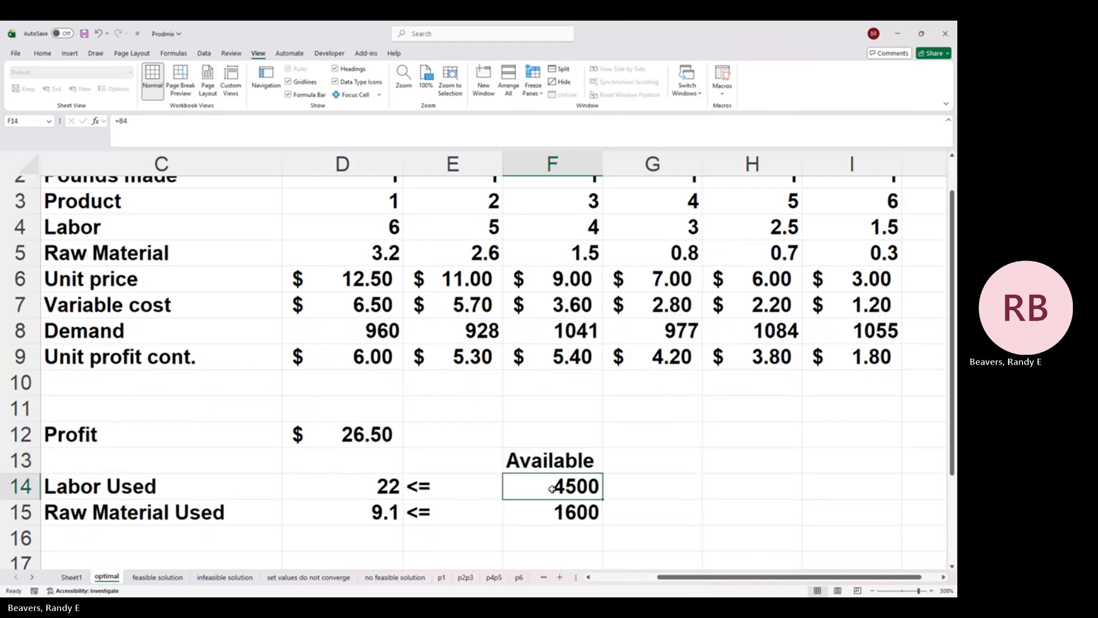
scroll(685, 451, up, 1)
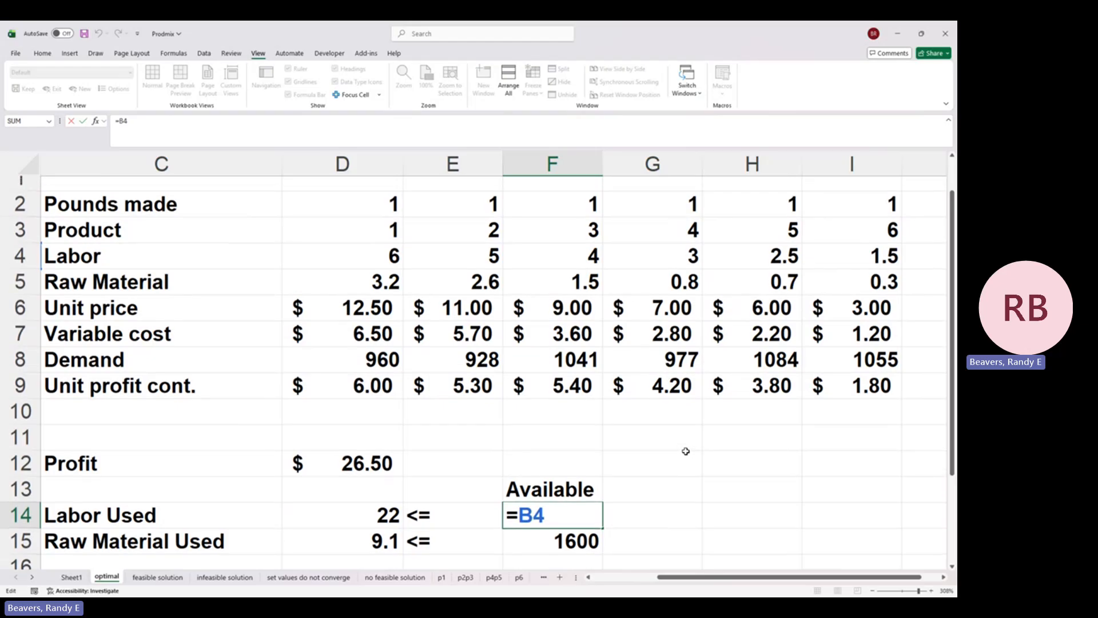
scroll(686, 452, left, 5)
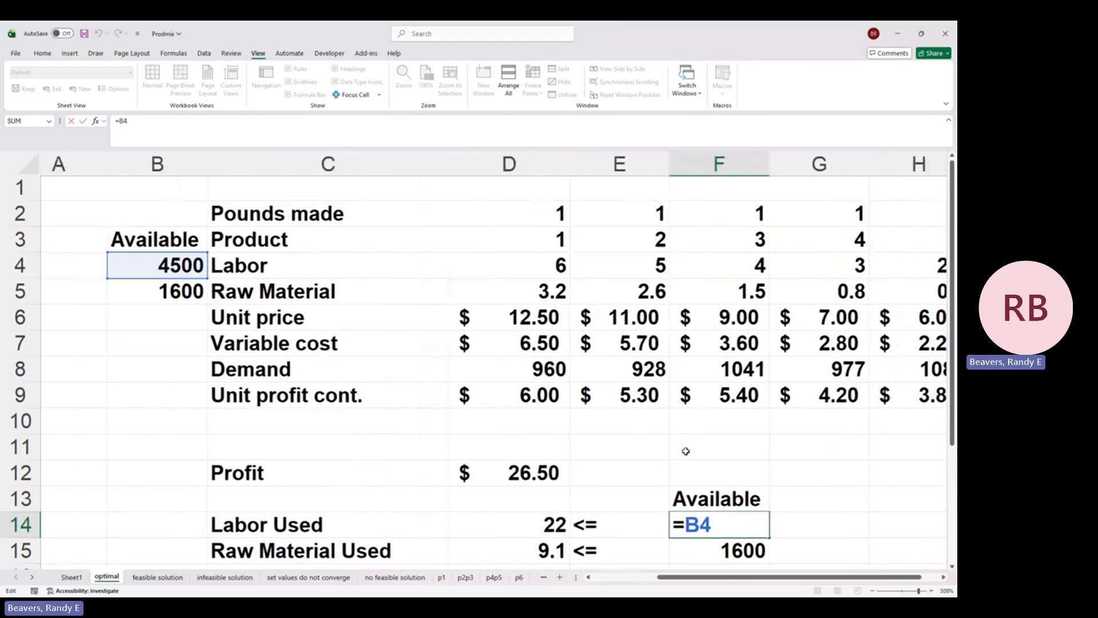
key(Return)
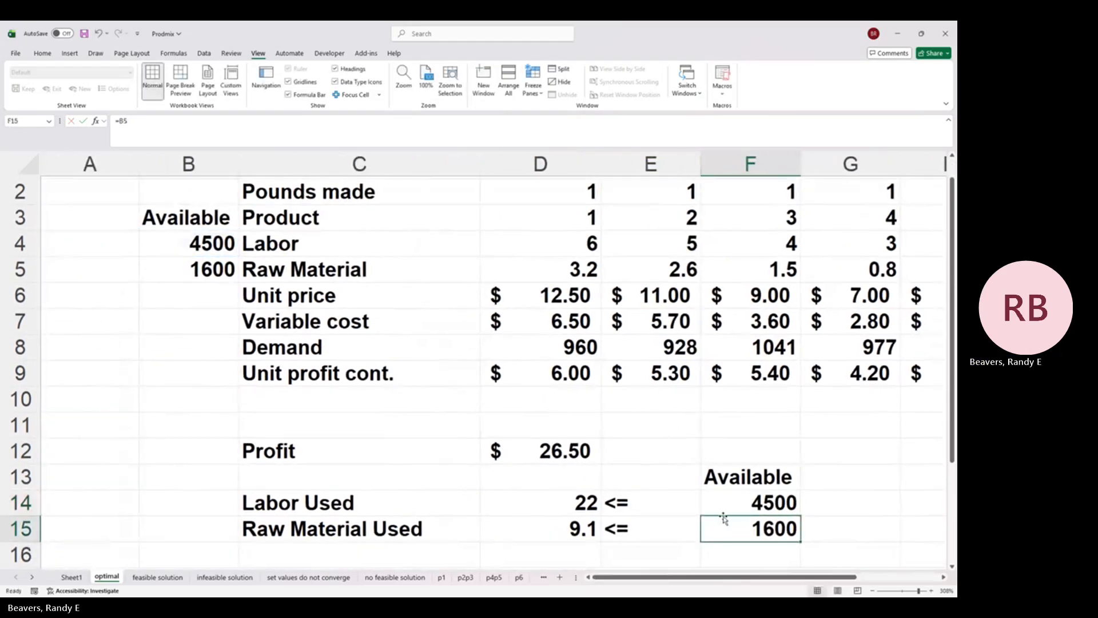
double_click(754, 523)
text(=B5)
key(Return)
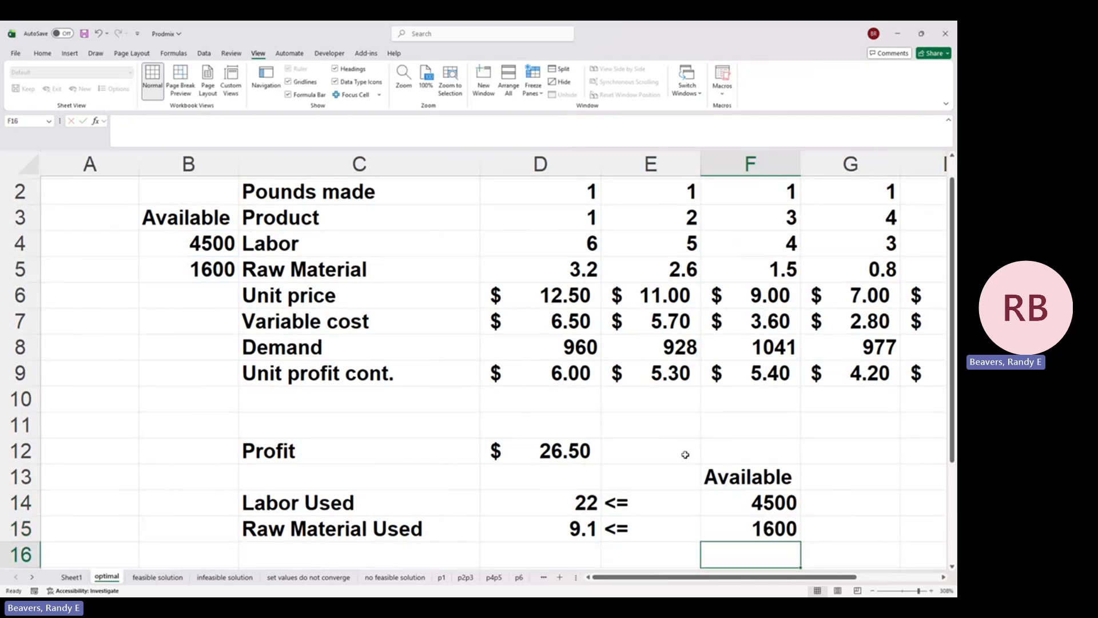
Step: Inspect the contents of the Available labor and raw material cells, B4 and B5
double_click(204, 240)
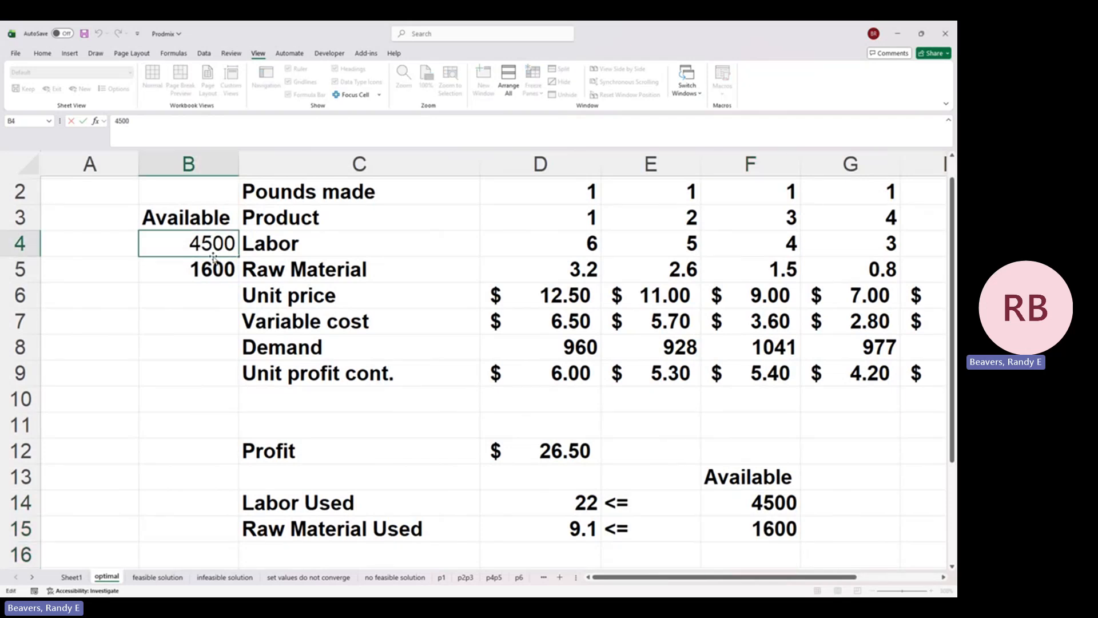
click(218, 279)
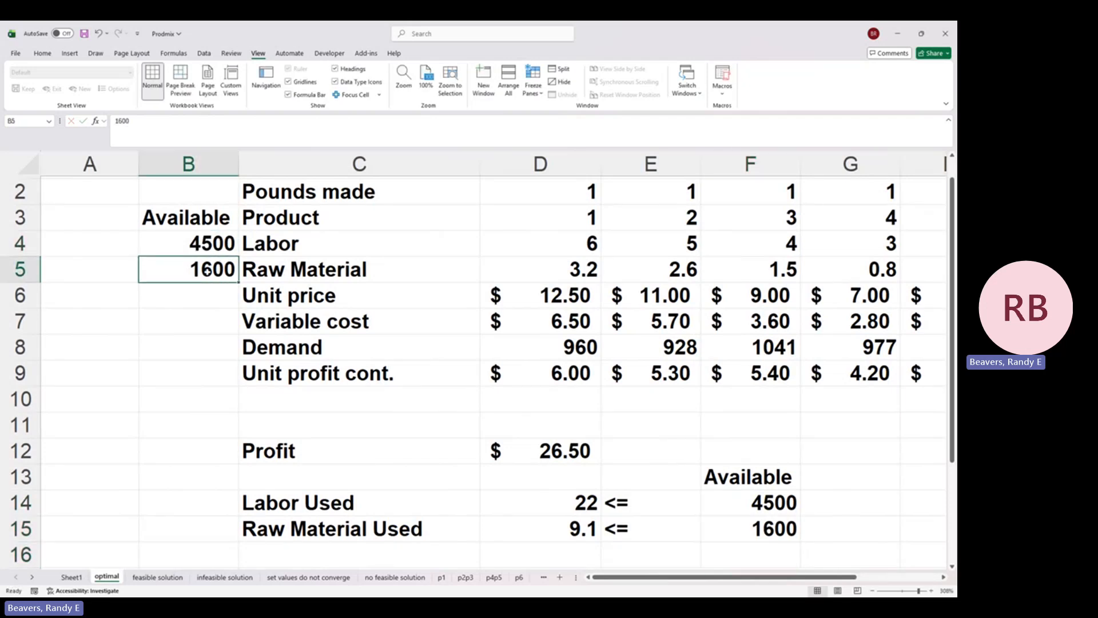
double_click(200, 268)
key(Return)
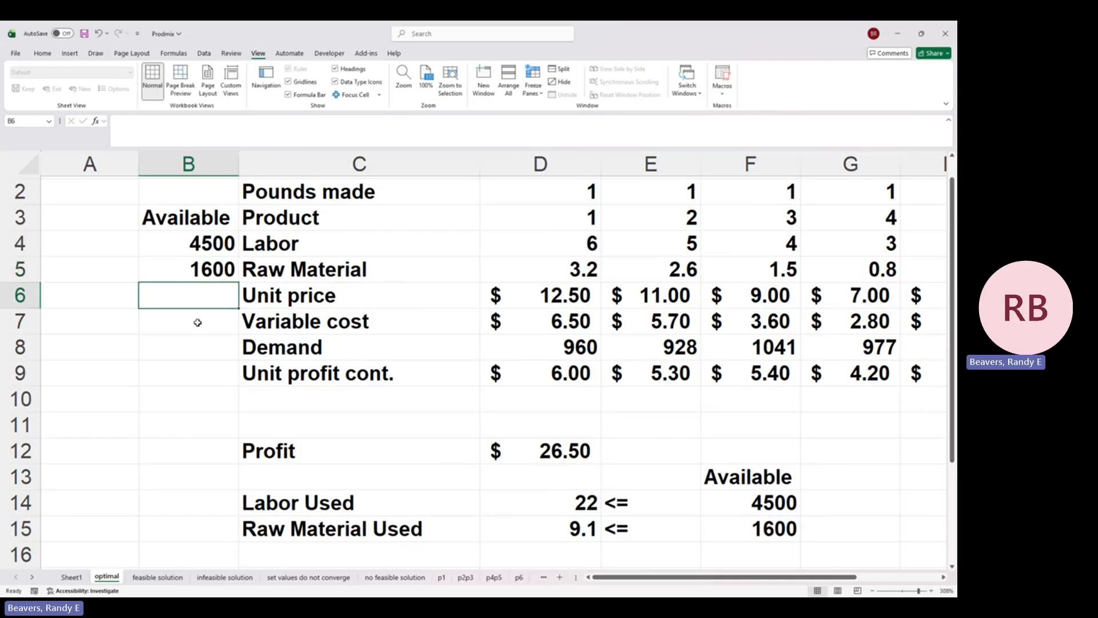
Step: Inspect the Labor Used formula in D14 and the full Pounds made and Labor ranges it references
scroll(197, 323, right, 1)
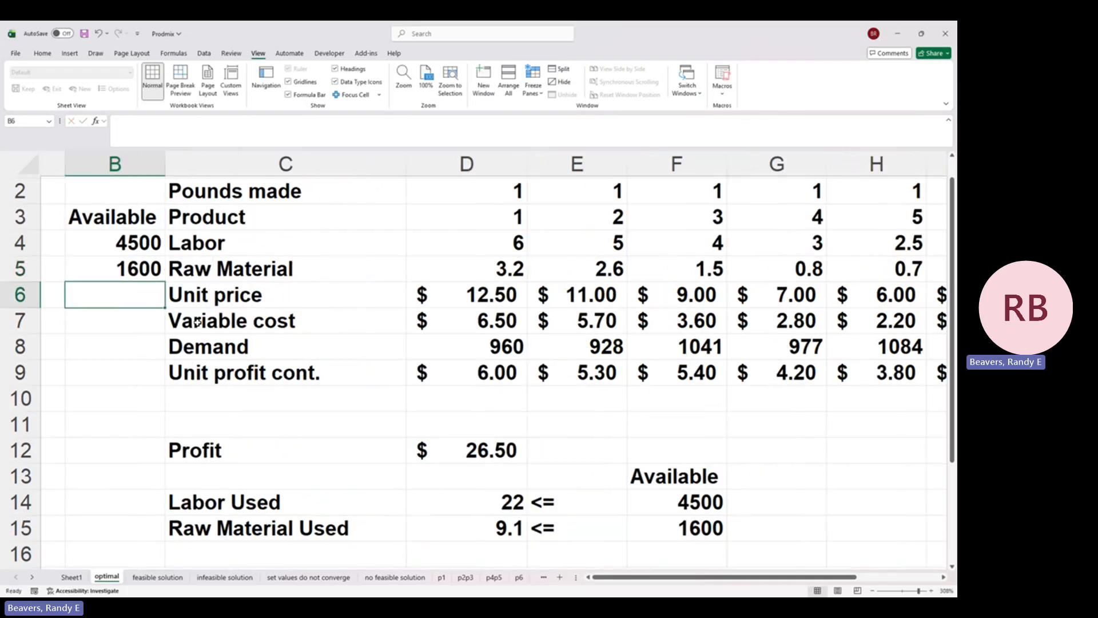
click(485, 493)
double_click(485, 494)
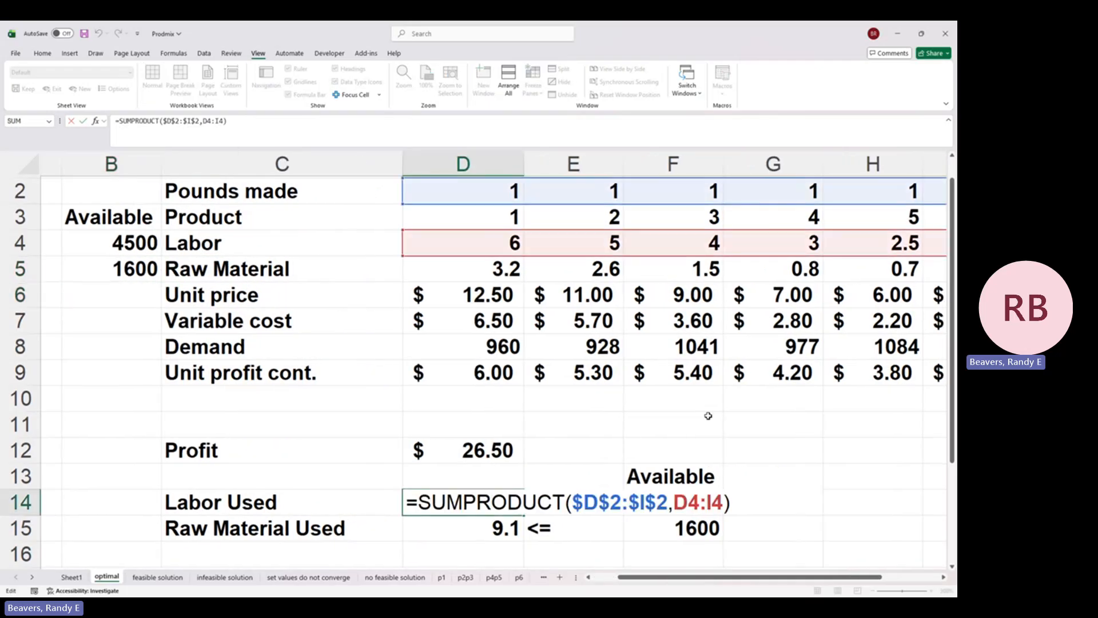
scroll(708, 416, right, 1)
scroll(708, 416, right, 3)
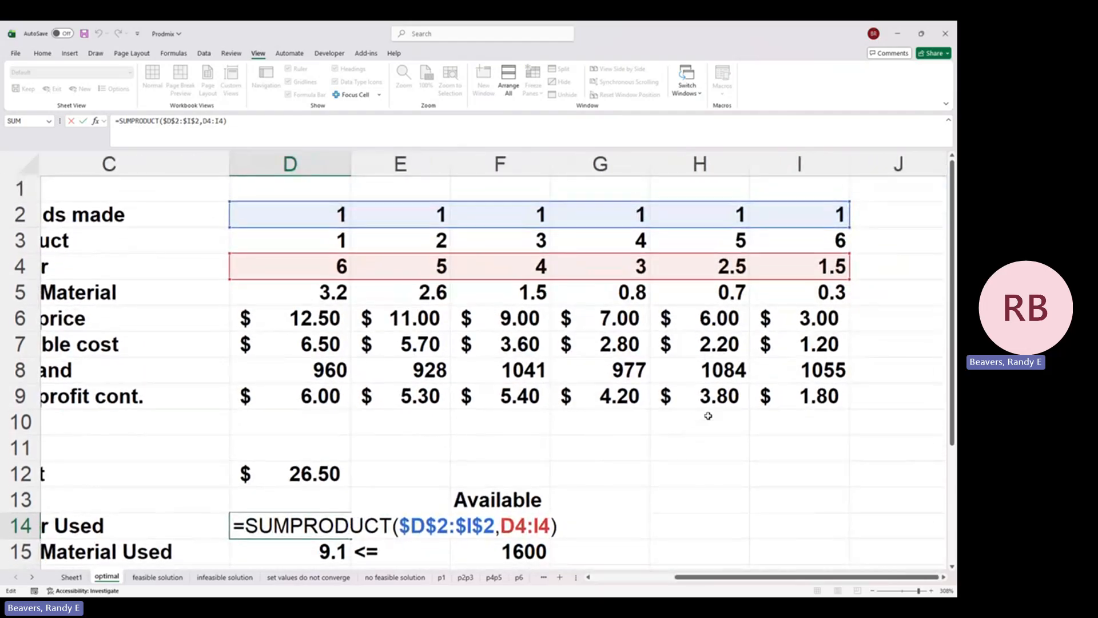
scroll(708, 416, left, 3)
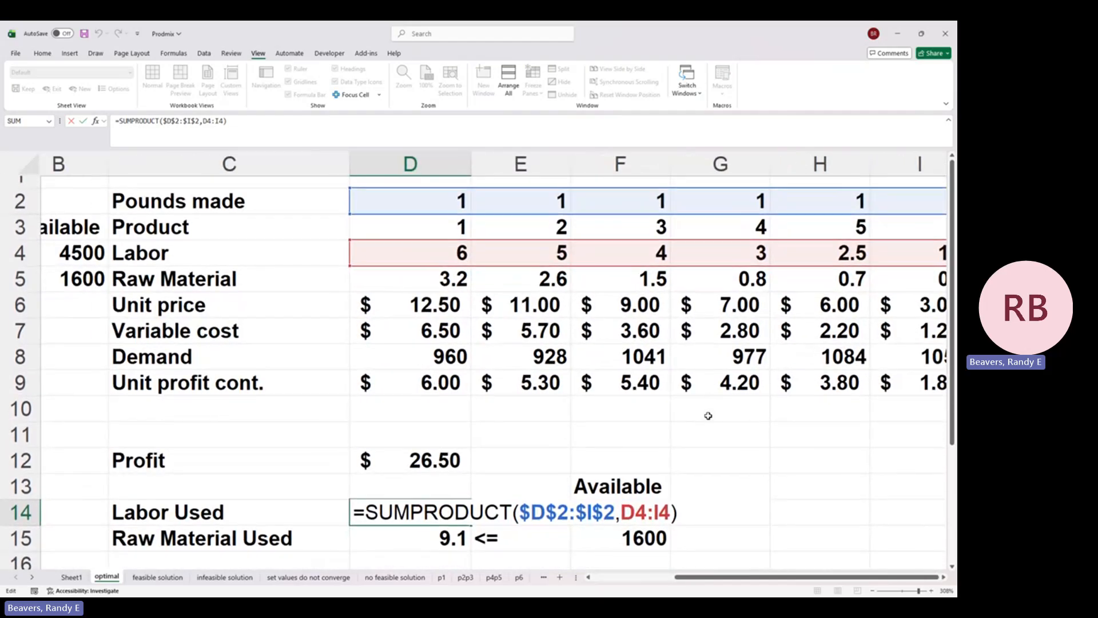
scroll(708, 416, right, 1)
scroll(708, 416, right, 2)
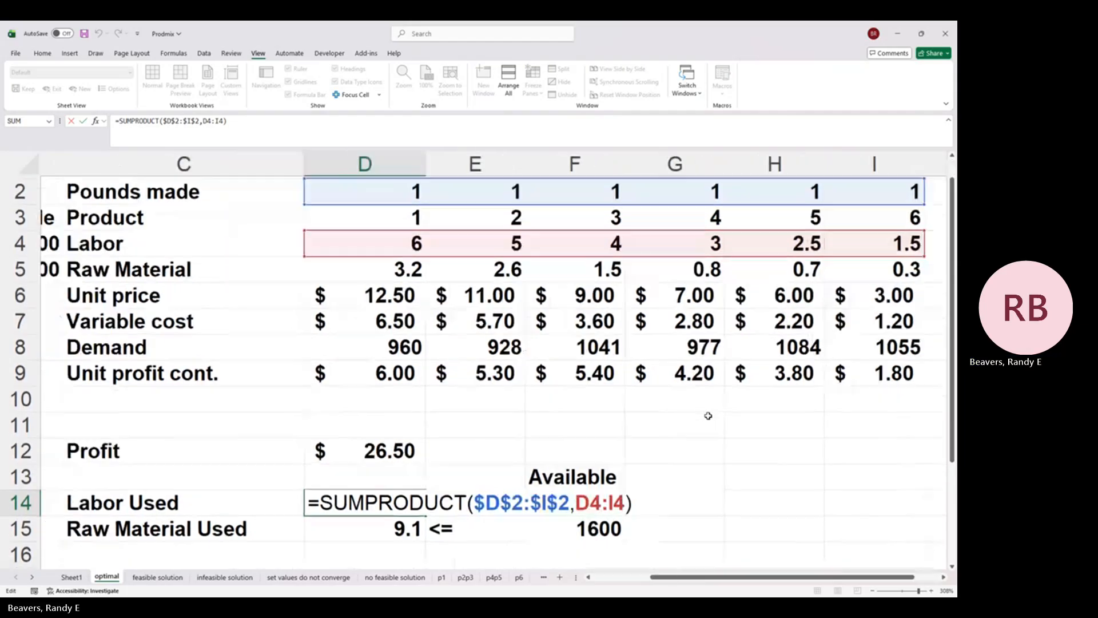
key(Return)
Step: Inspect the Raw Material Used formula in D15 and the full Pounds made and Raw Material ranges it references
double_click(363, 537)
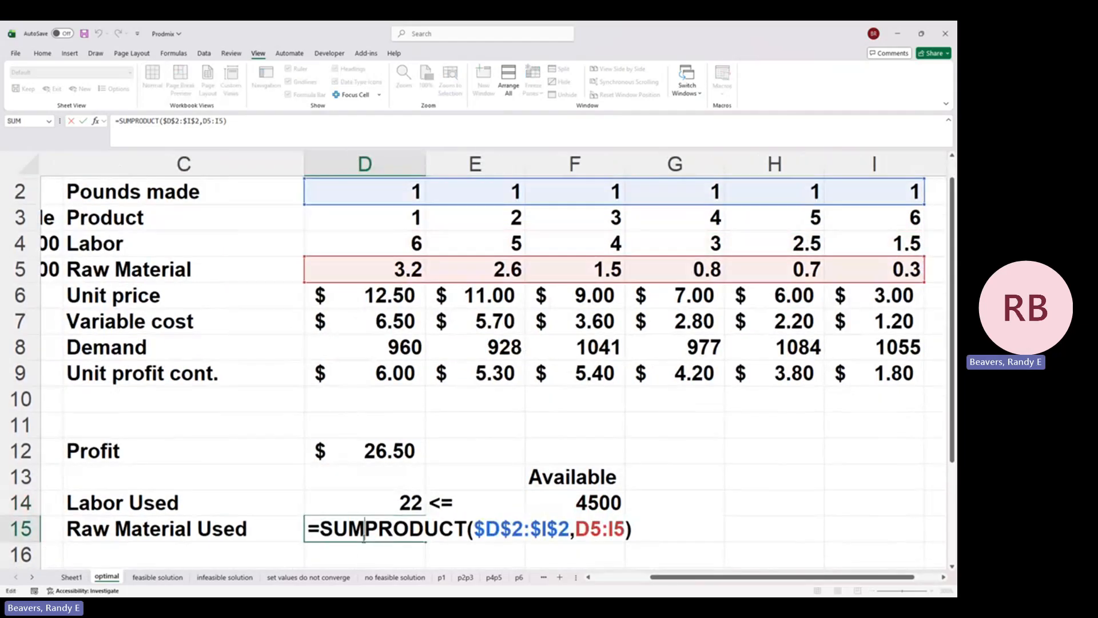
scroll(812, 407, right, 3)
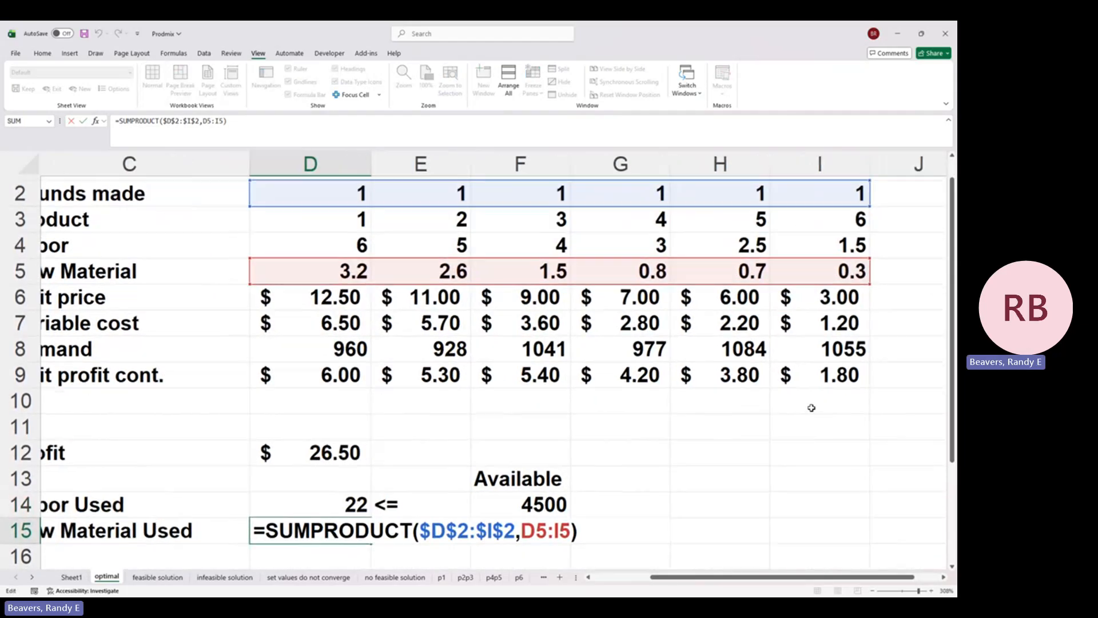
scroll(811, 408, up, 1)
scroll(811, 407, left, 3)
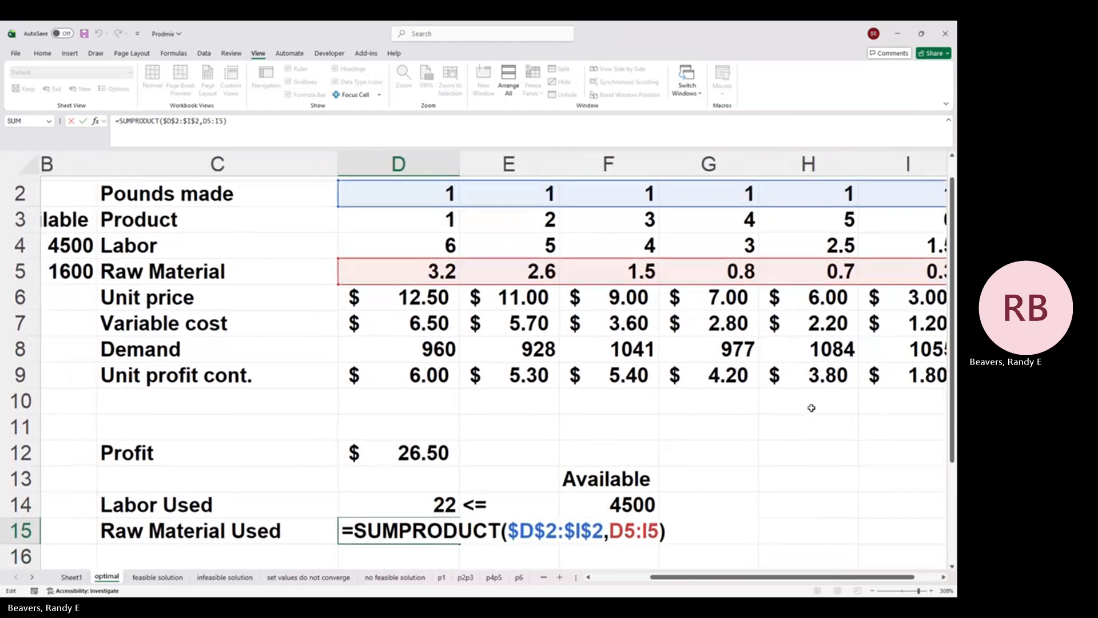
key(Return)
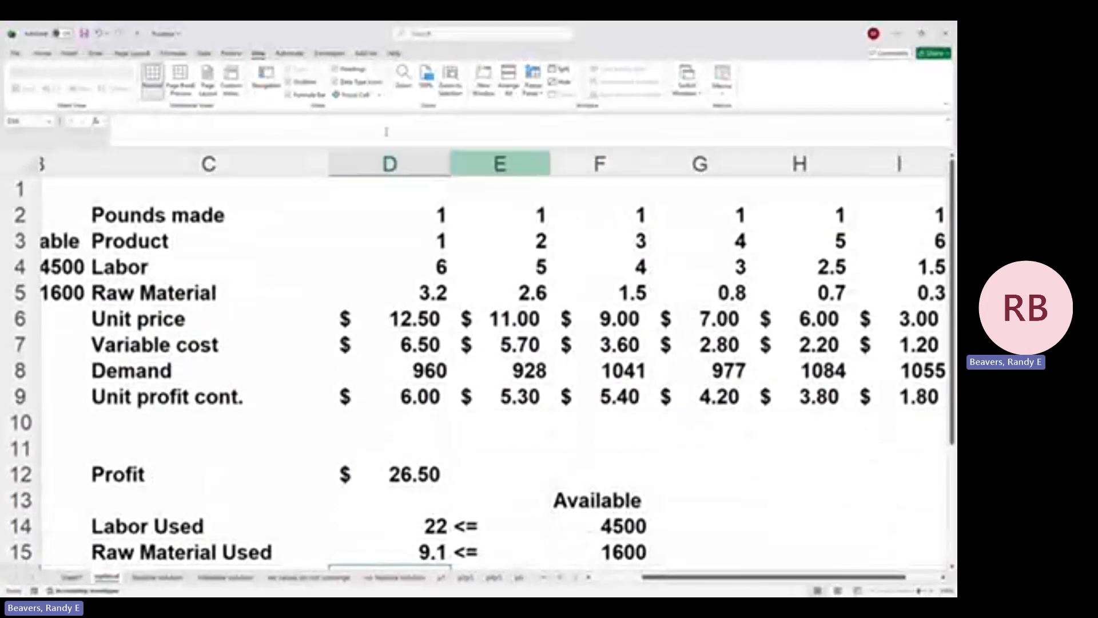
Step: Check in the Excel add-ins list that the Solver Add-in is enabled, and accept the list
click(206, 53)
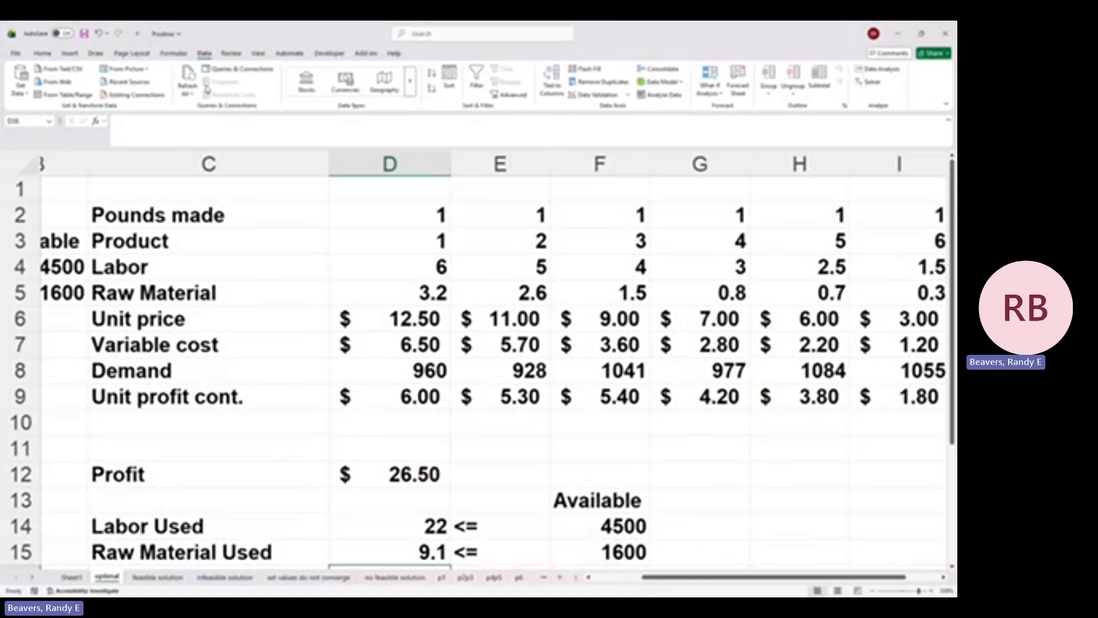
click(16, 53)
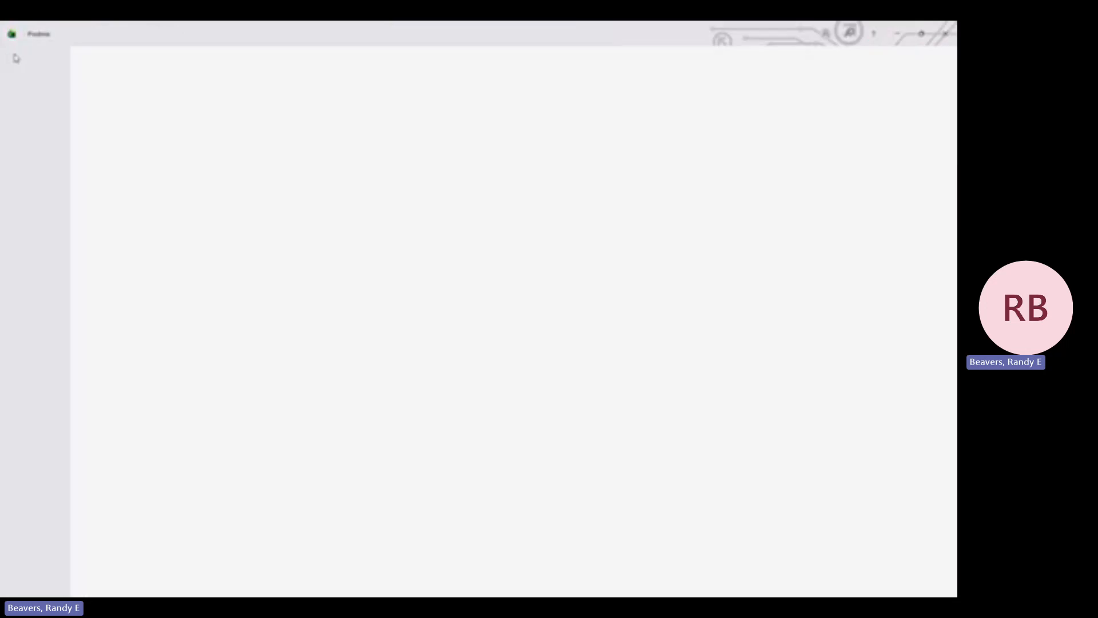
click(40, 585)
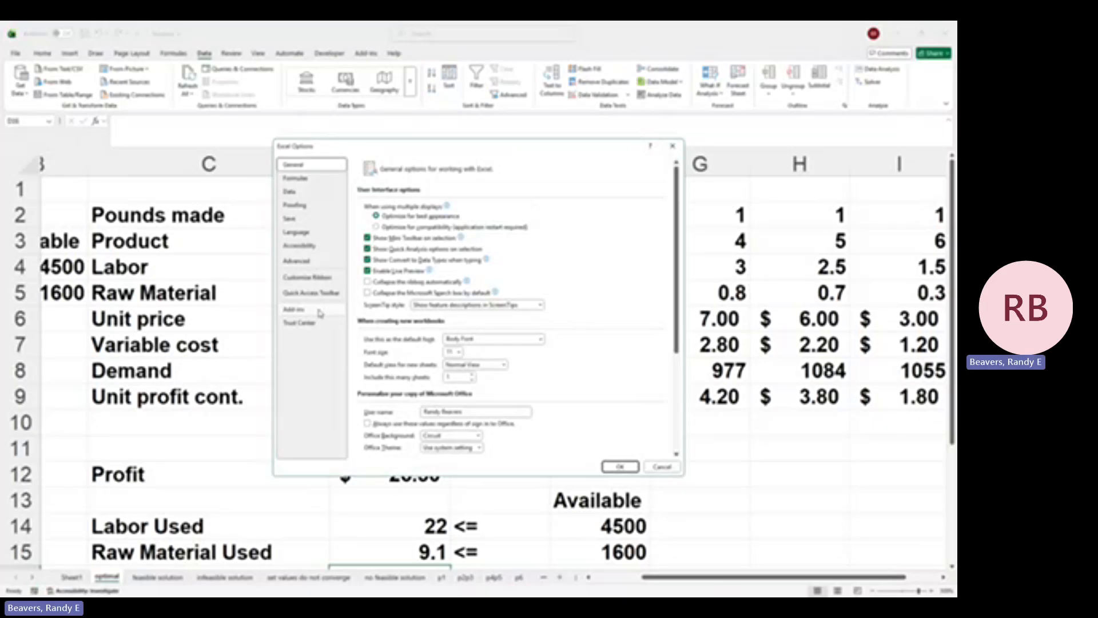
click(318, 310)
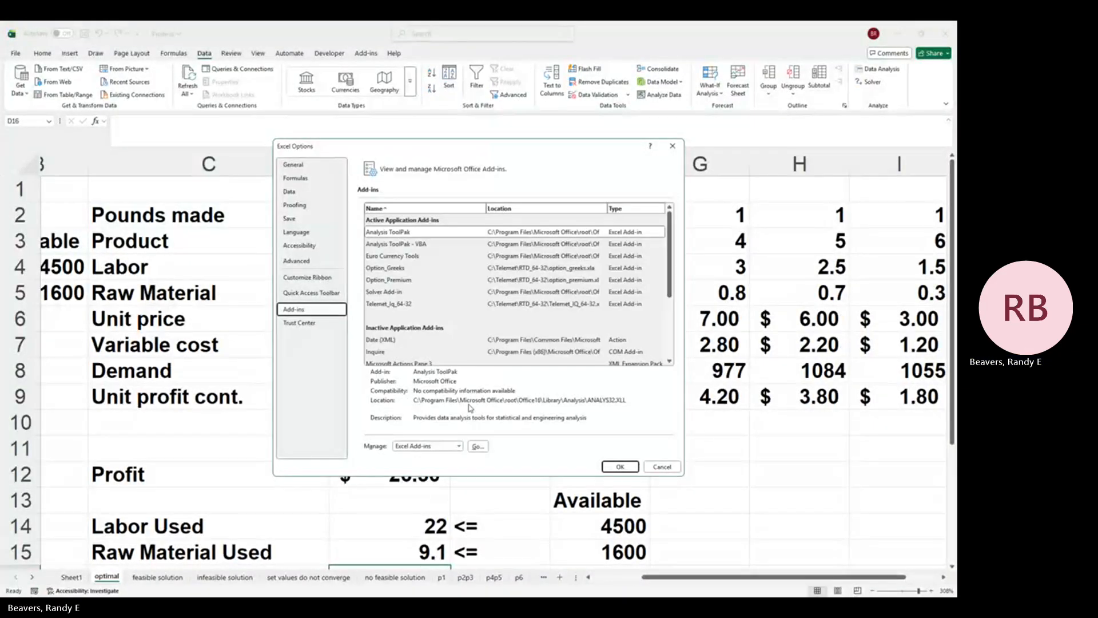
click(475, 442)
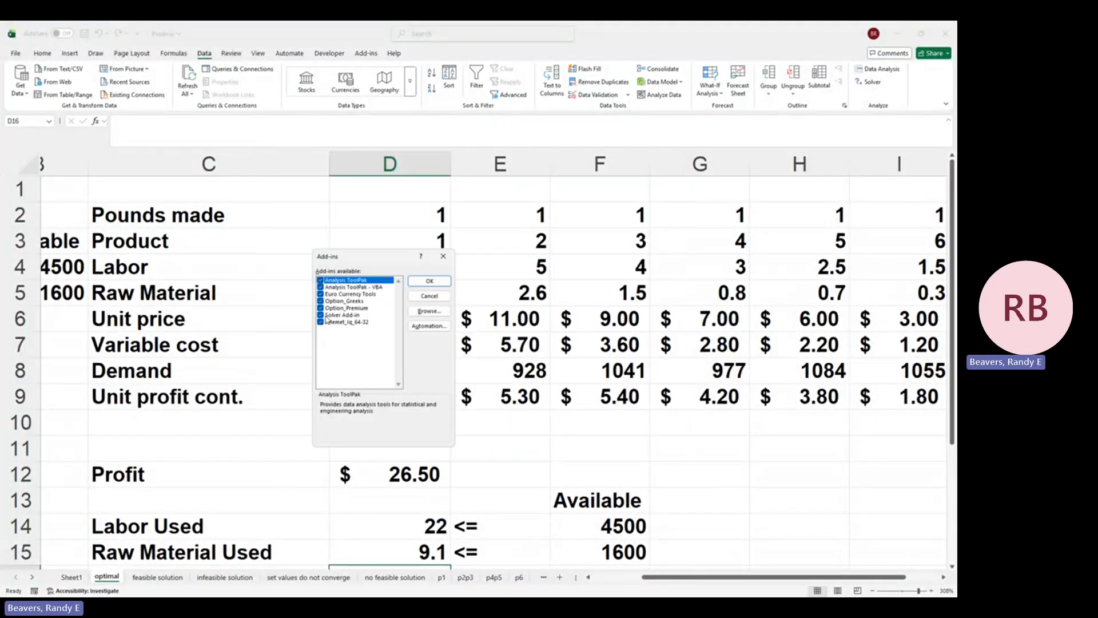
click(429, 281)
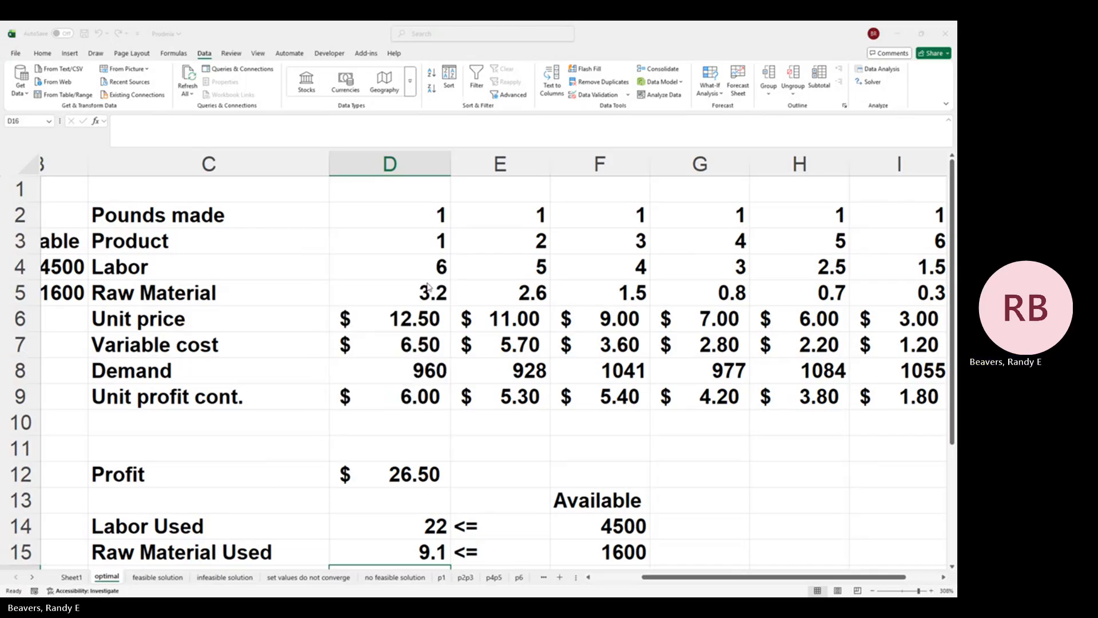
Step: Open Solver with Profit cell D12 as the objective and set the changing variable cells to the Pounds made range D2:I2
click(869, 81)
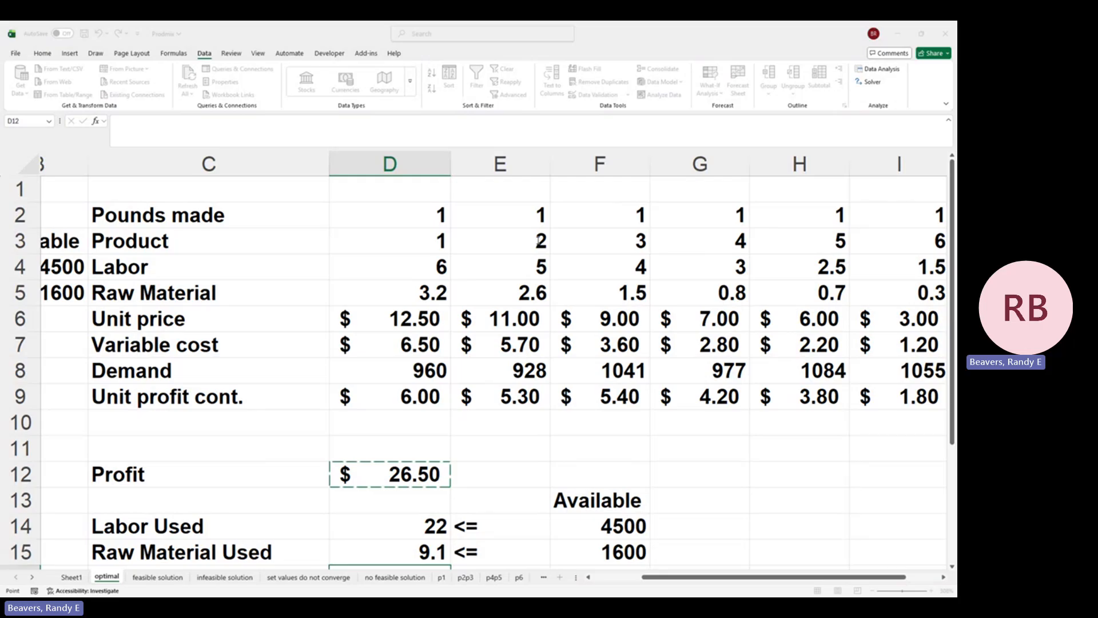
click(558, 268)
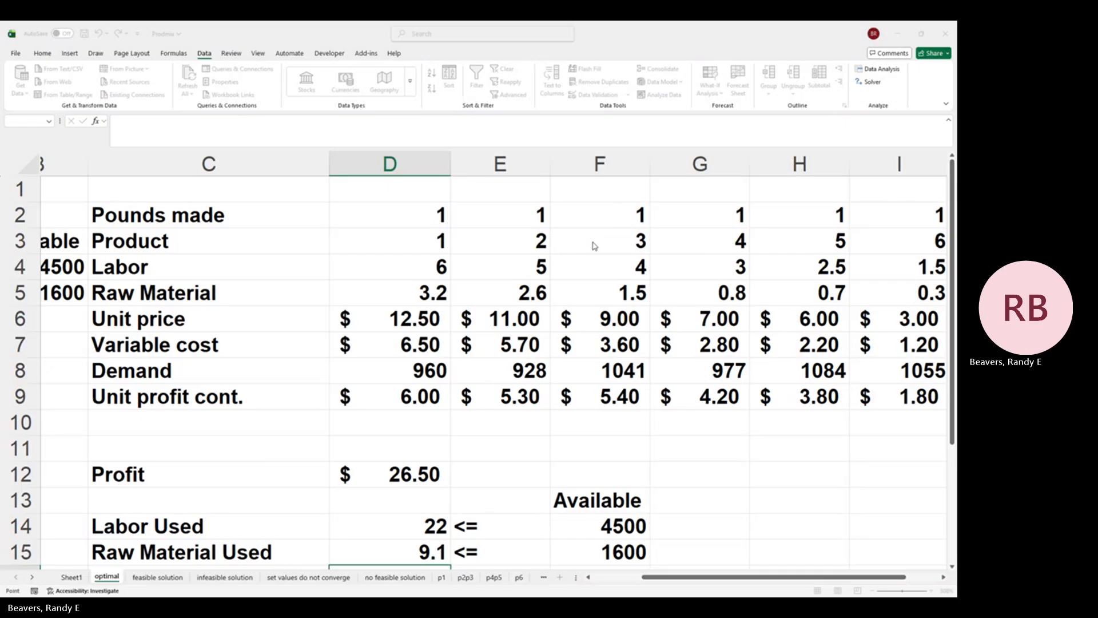
click(594, 242)
drag(587, 242, 491, 244)
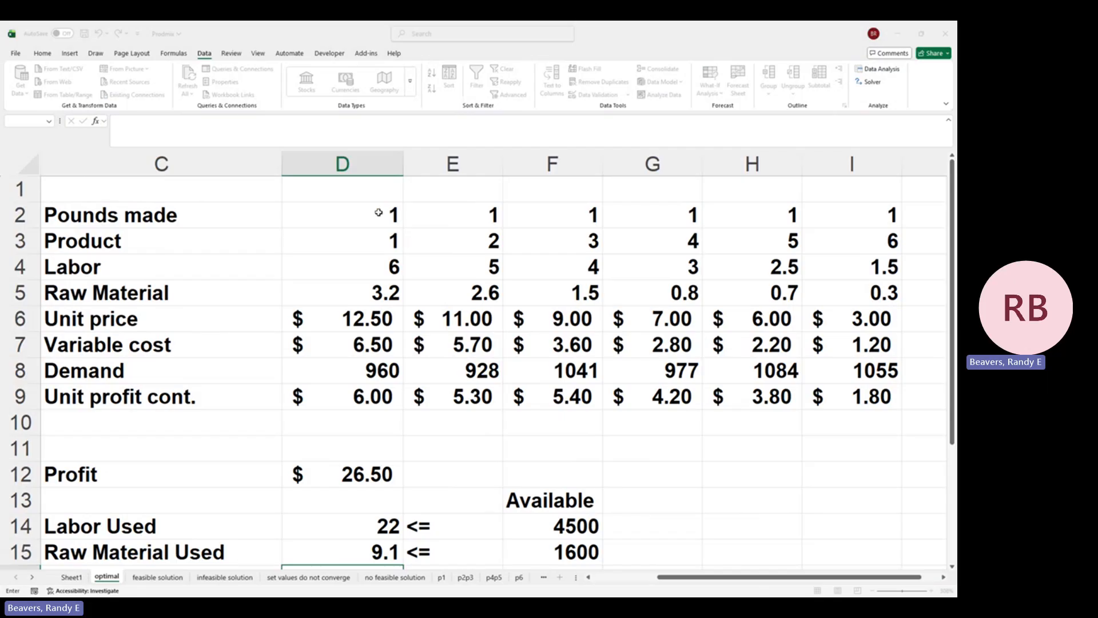
drag(378, 211, 856, 214)
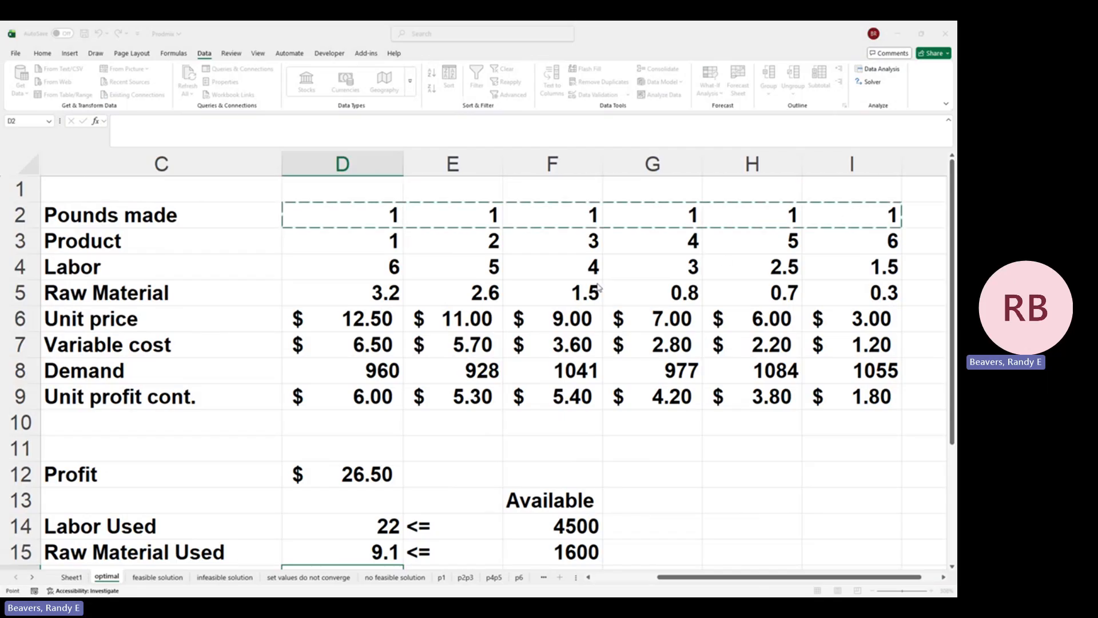
click(578, 268)
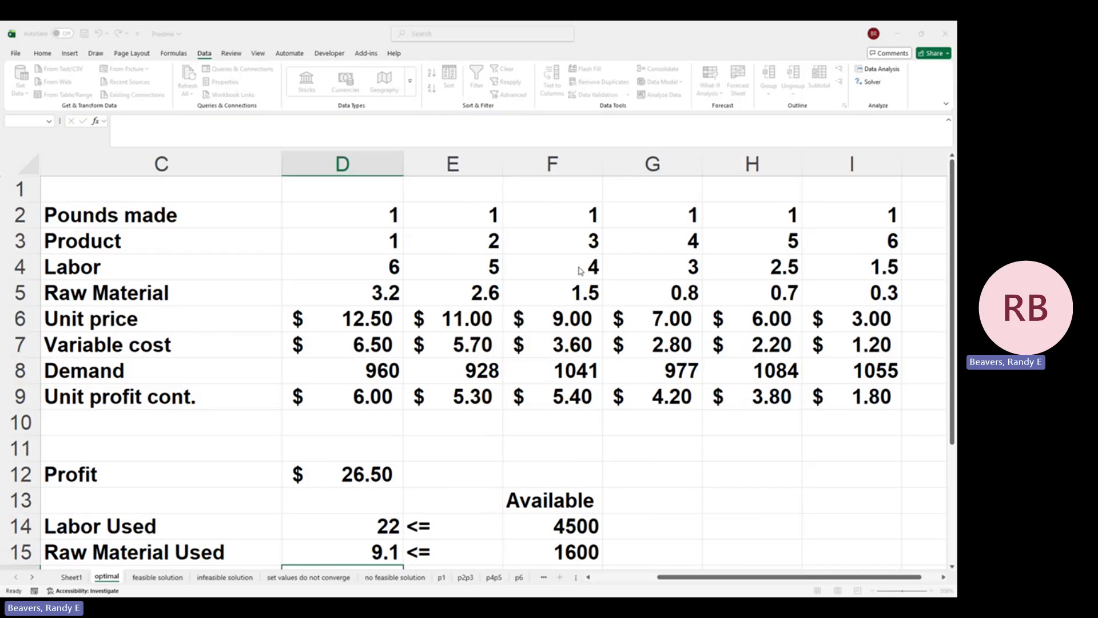
Step: Add a Solver constraint limiting the Pounds made in D2:I2 to the Demand in D8:I8
click(698, 278)
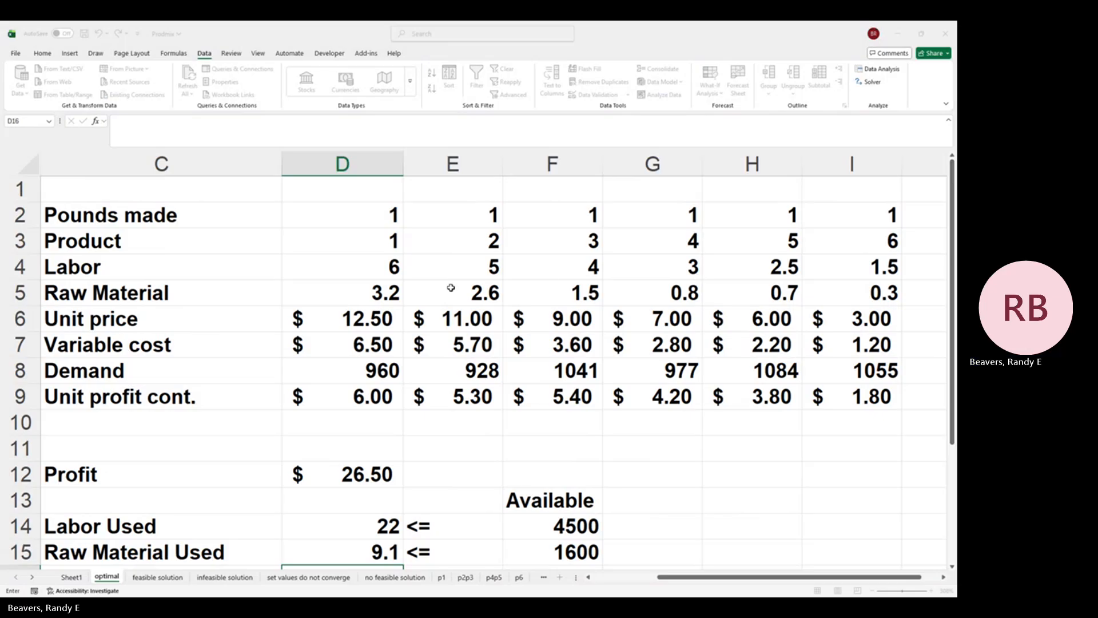
click(394, 214)
drag(338, 211, 835, 215)
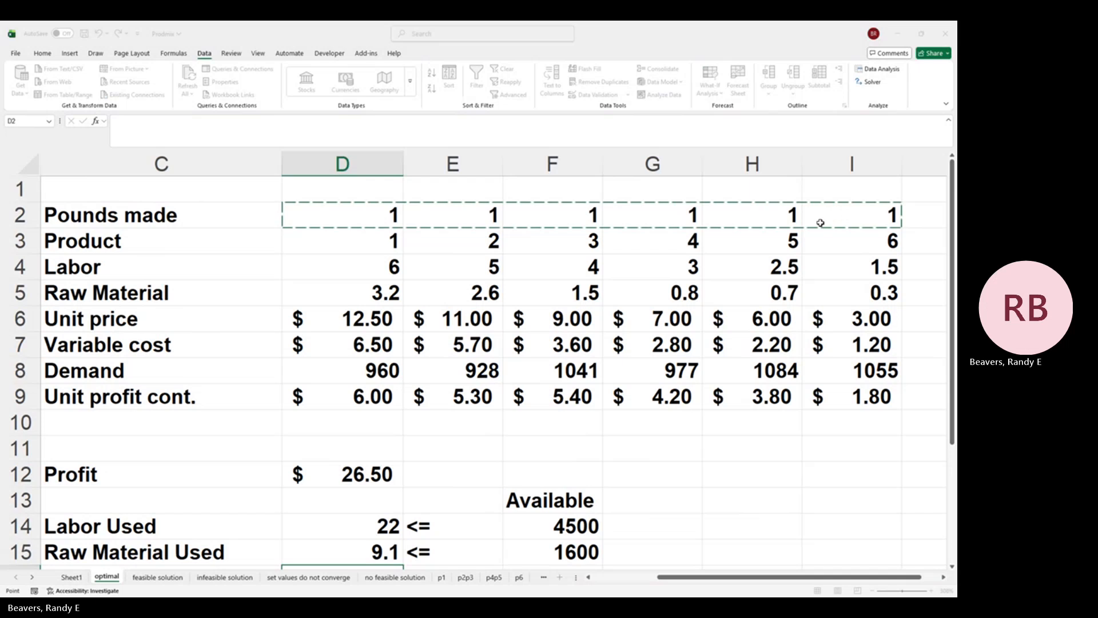
click(641, 321)
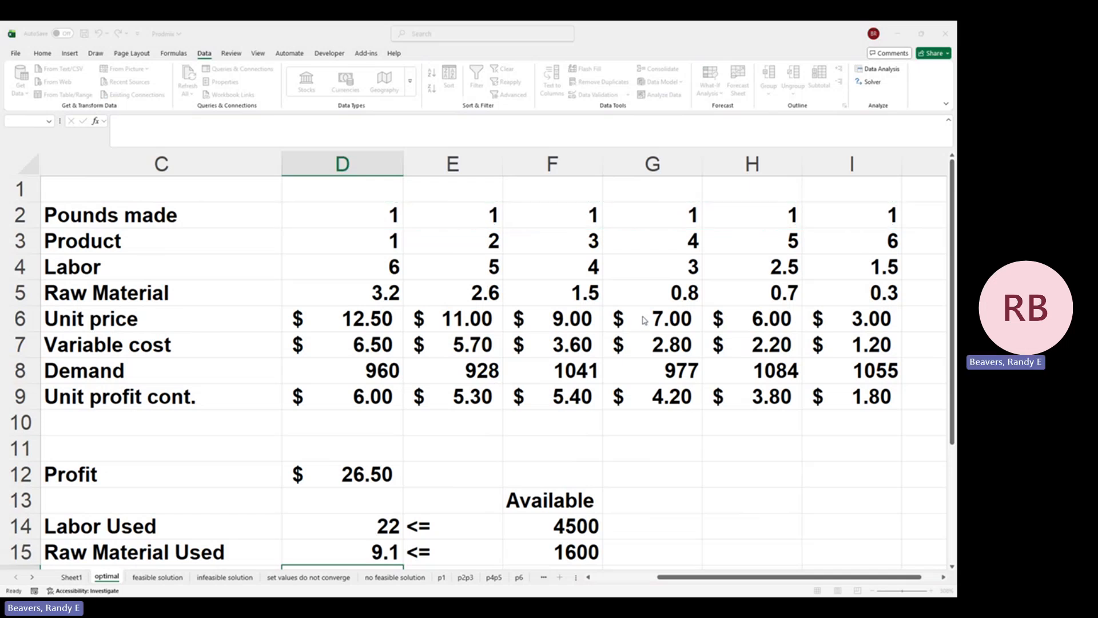
click(652, 314)
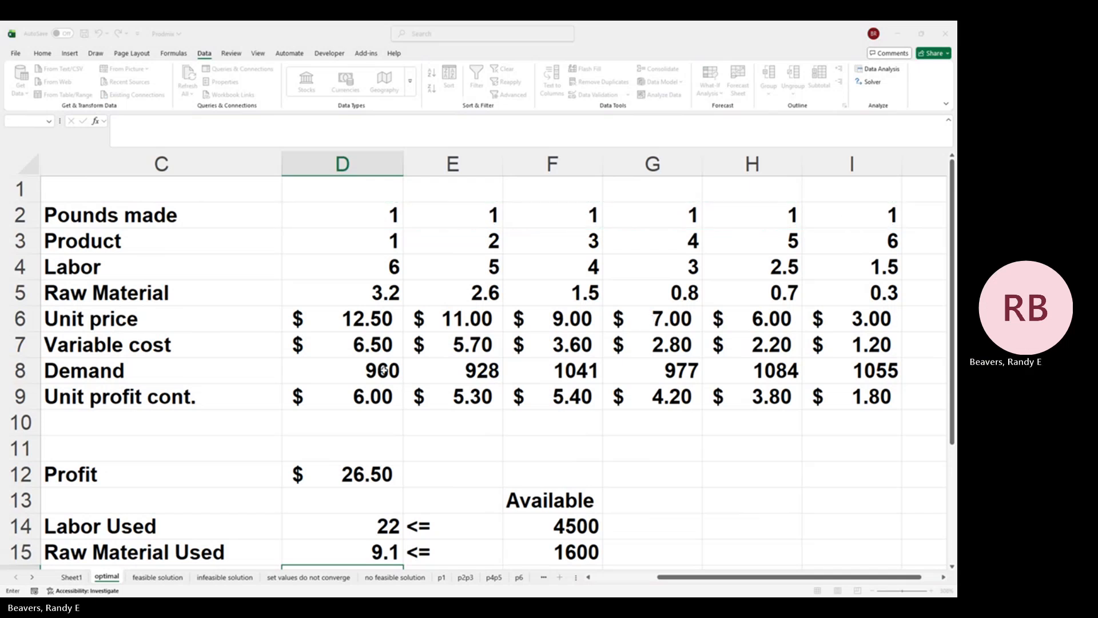
drag(383, 370, 882, 375)
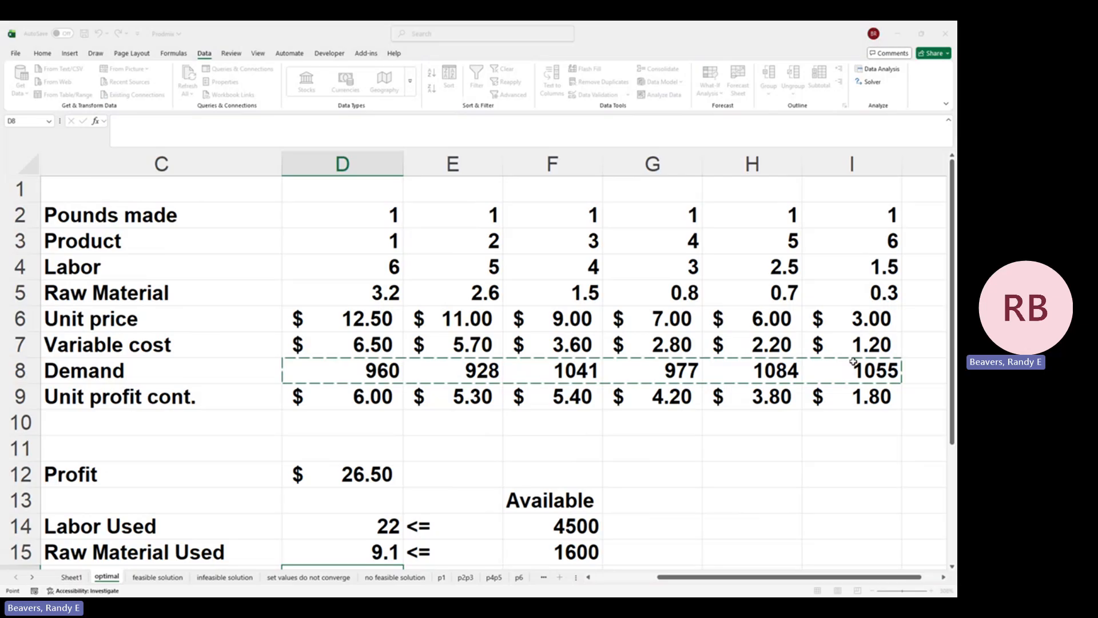
click(546, 344)
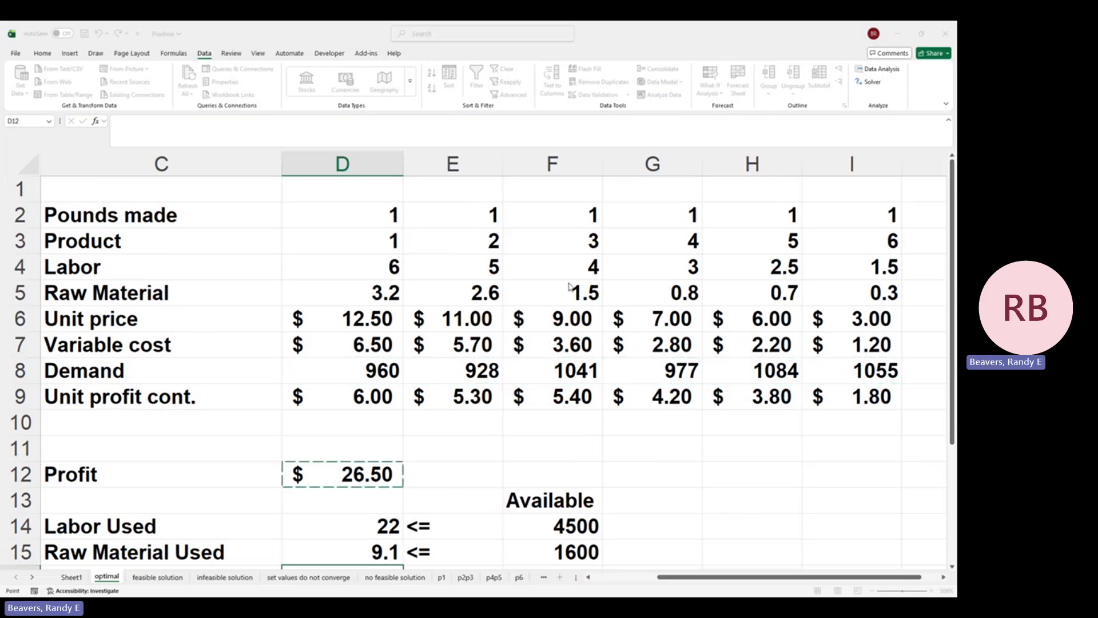
Step: Add a Solver constraint limiting the labor and raw material used in D14:D15 to the Available amounts in F14:F15
click(730, 309)
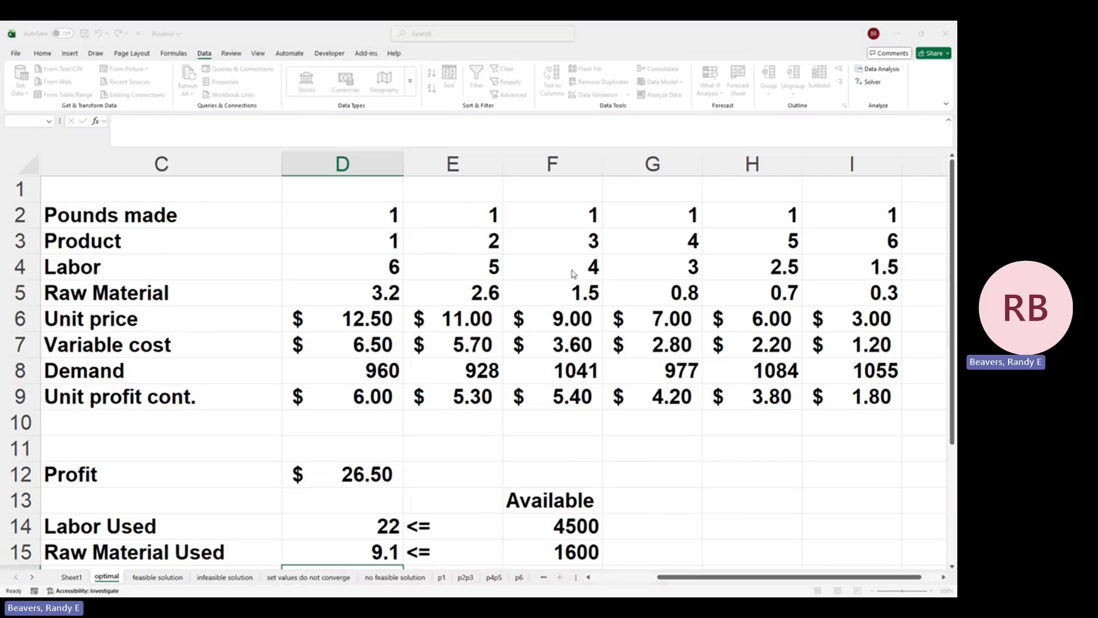
click(729, 282)
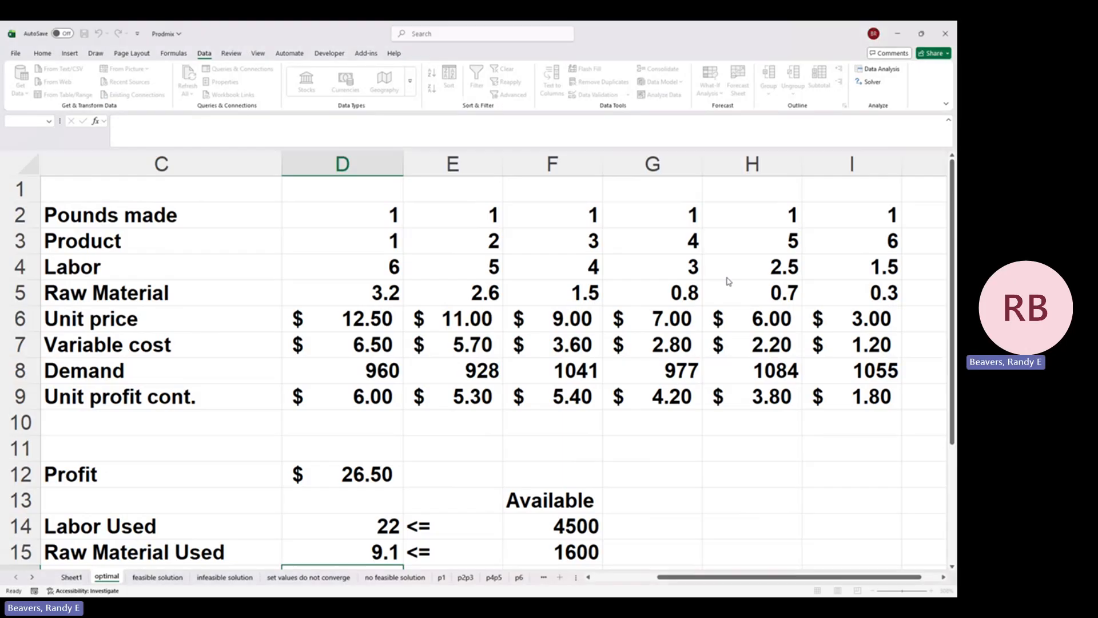
click(364, 525)
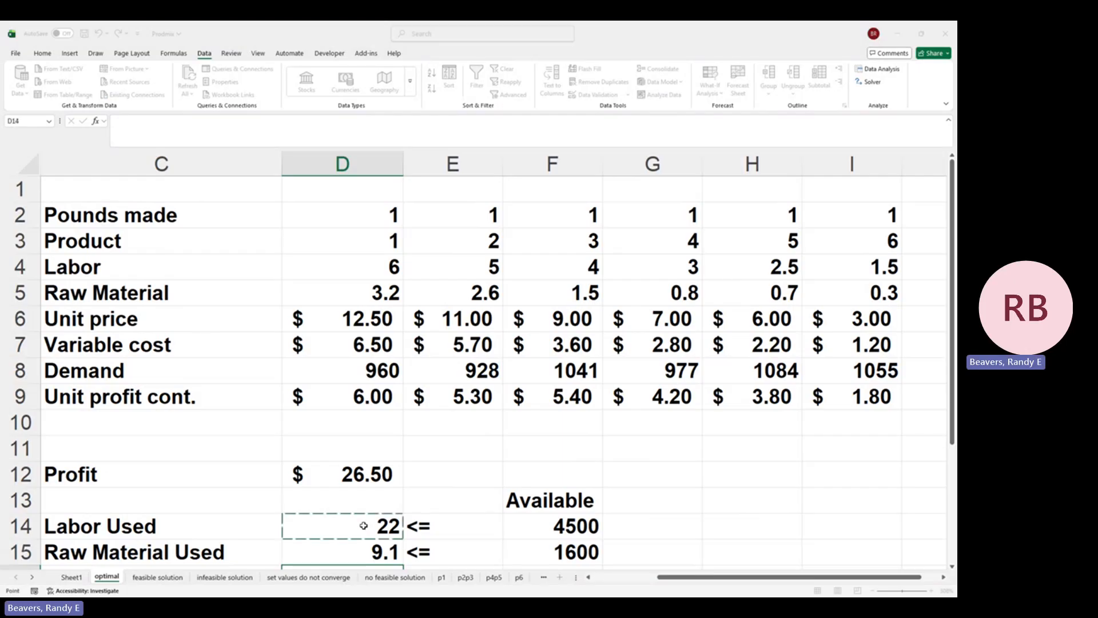
drag(364, 525, 363, 550)
drag(562, 551, 564, 526)
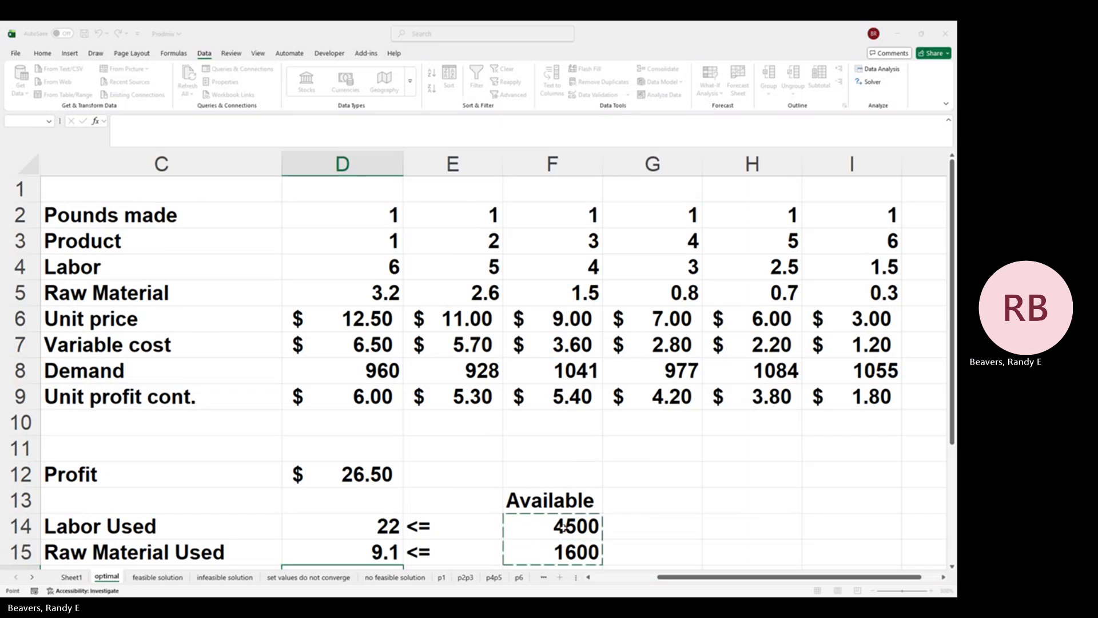
click(565, 344)
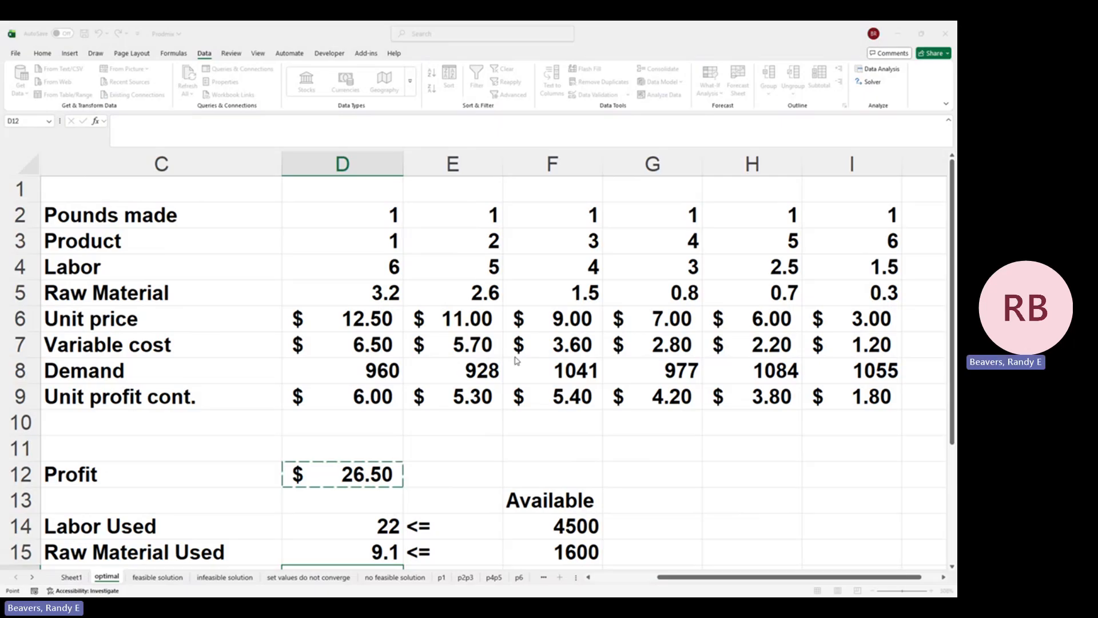
Step: Solve the product mix model and keep the Solver solution
click(567, 373)
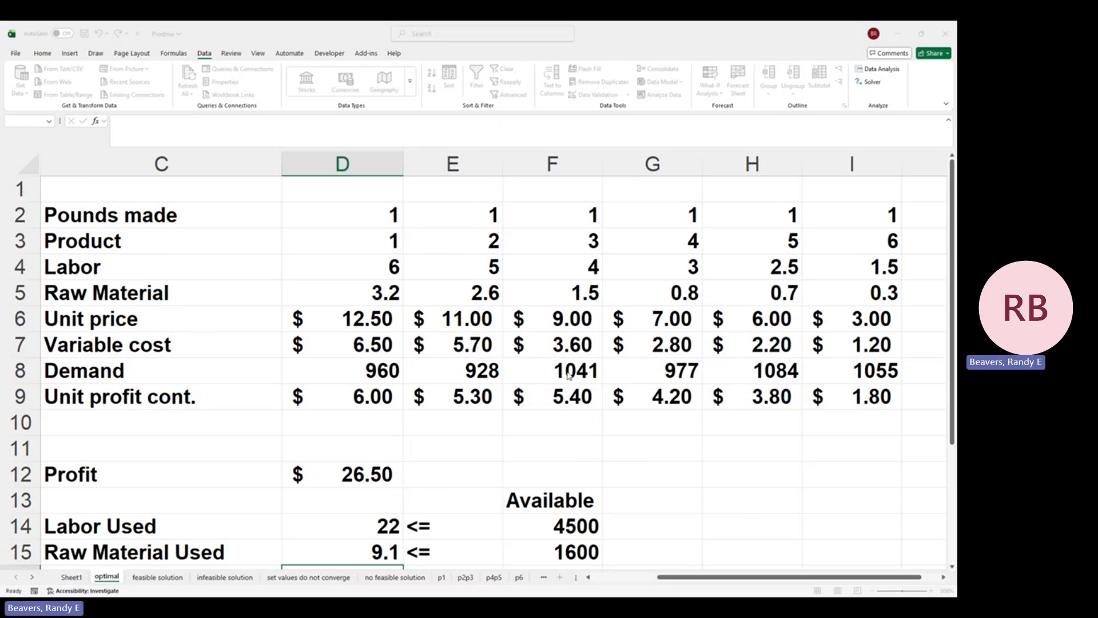
click(672, 449)
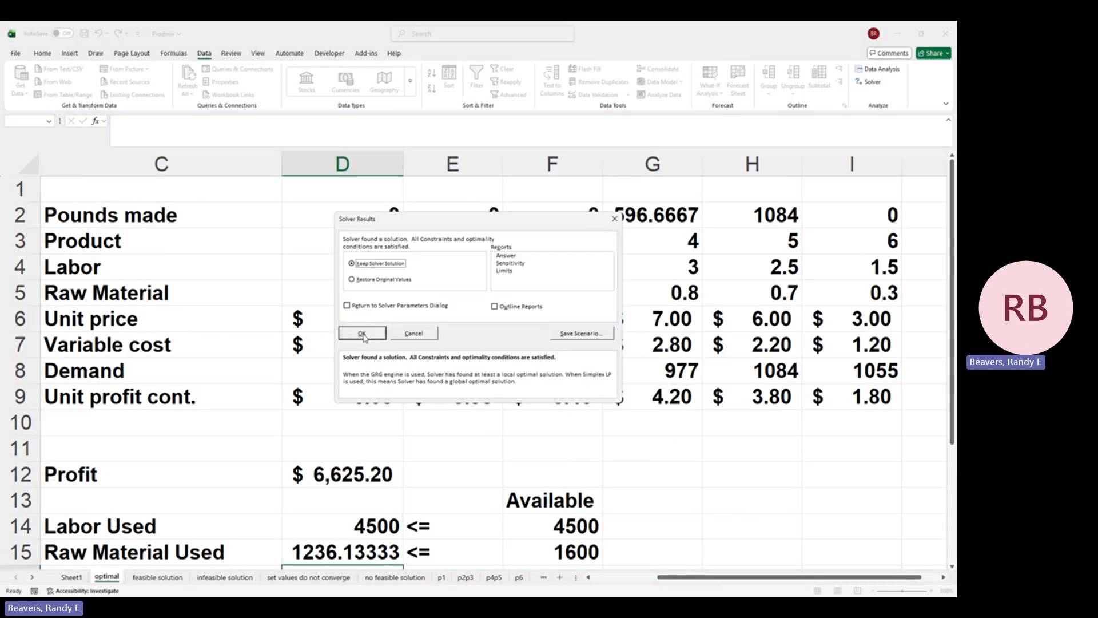
click(362, 333)
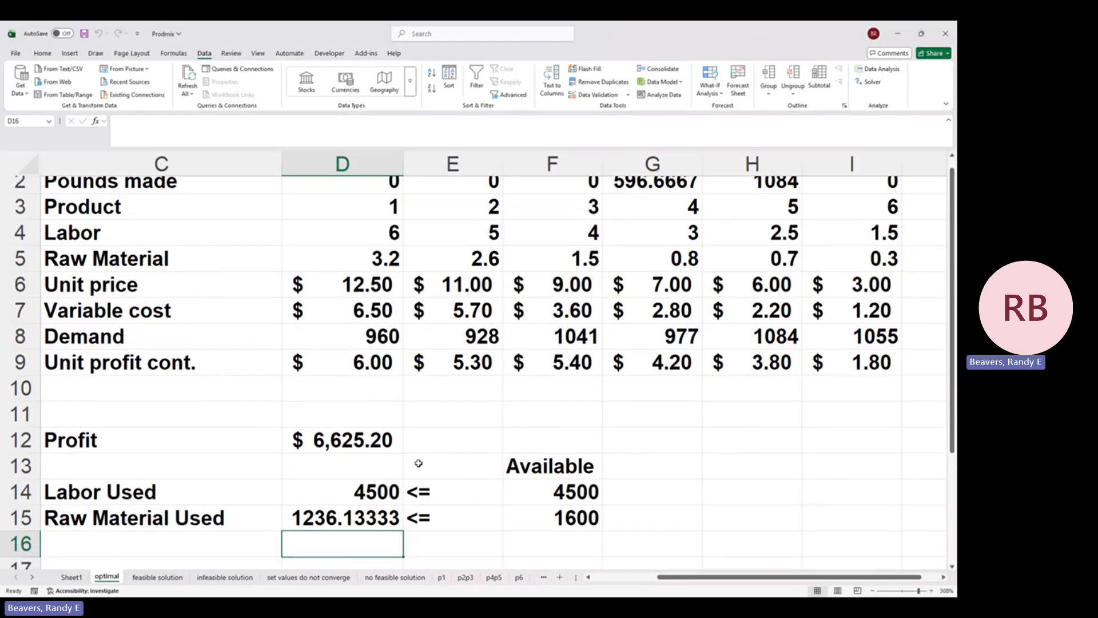
Step: View the feasible solution sheet for comparison and return to the optimal sheet
click(161, 578)
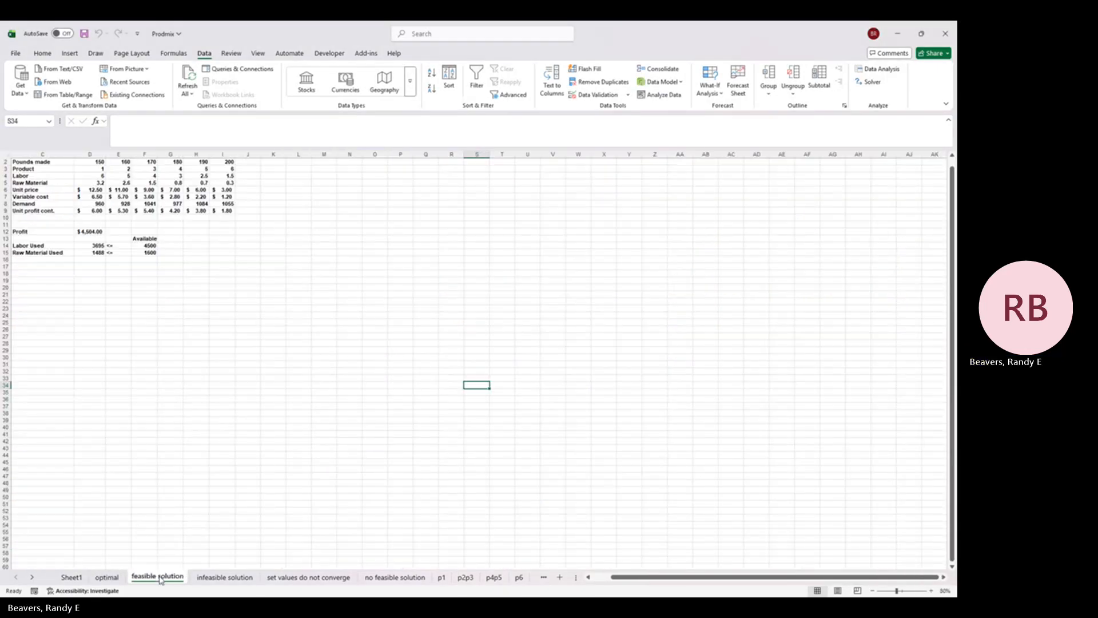
click(115, 577)
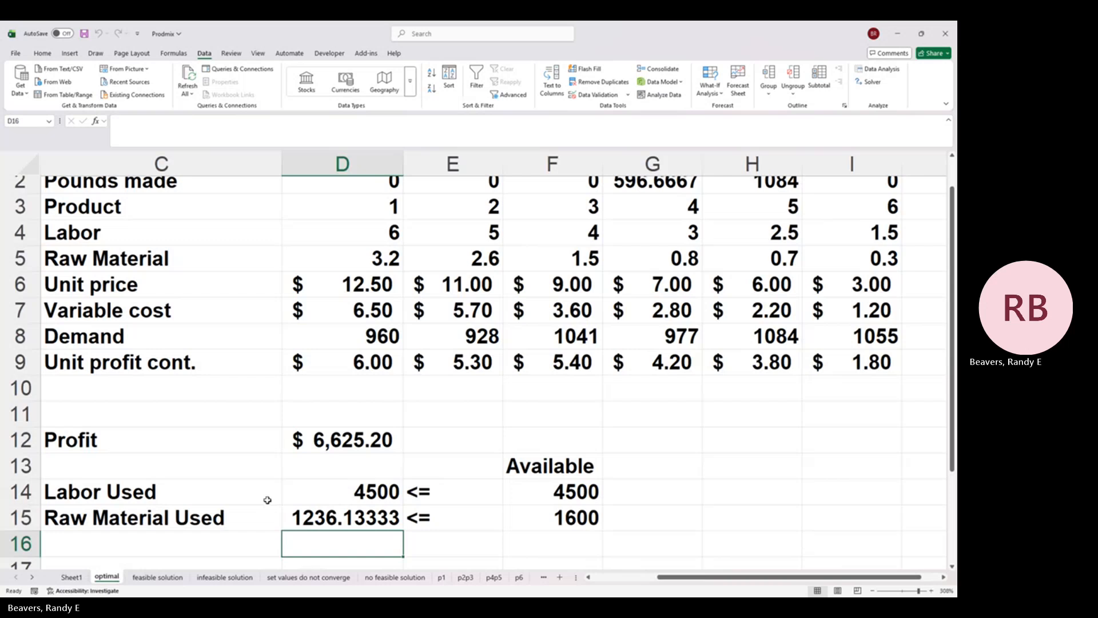